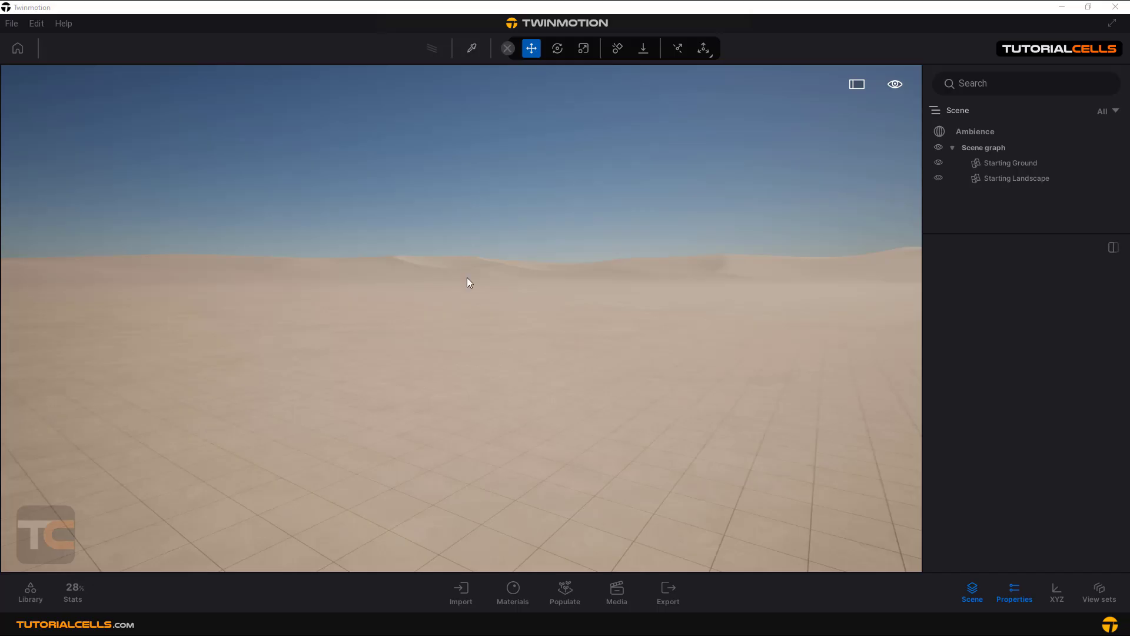
Delete the Starting Landscape and Starting Ground objects from the scene graph
right_click_drag(465, 276, 306, 295)
left_click_drag(445, 257, 438, 247)
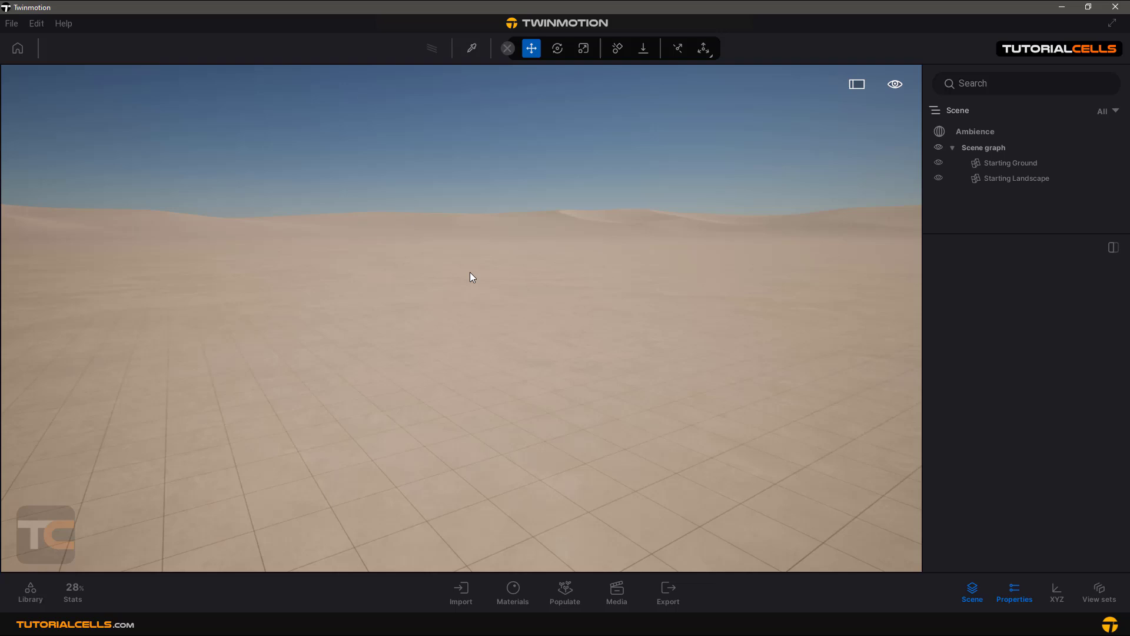
left_click(994, 178)
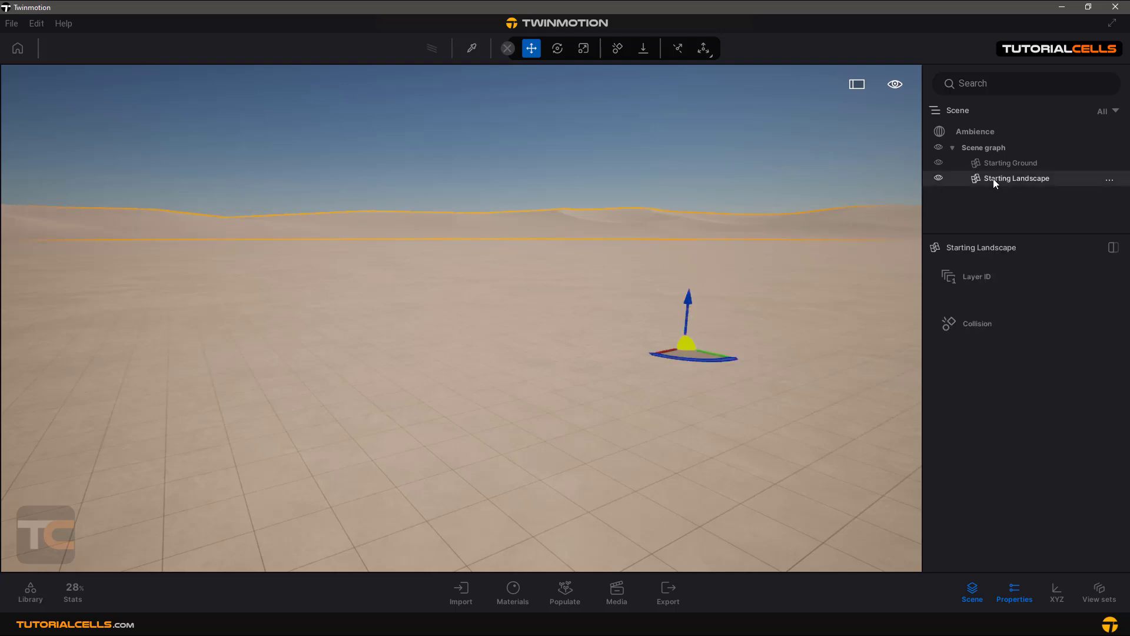
key("Delete")
left_click(994, 168)
key("Delete")
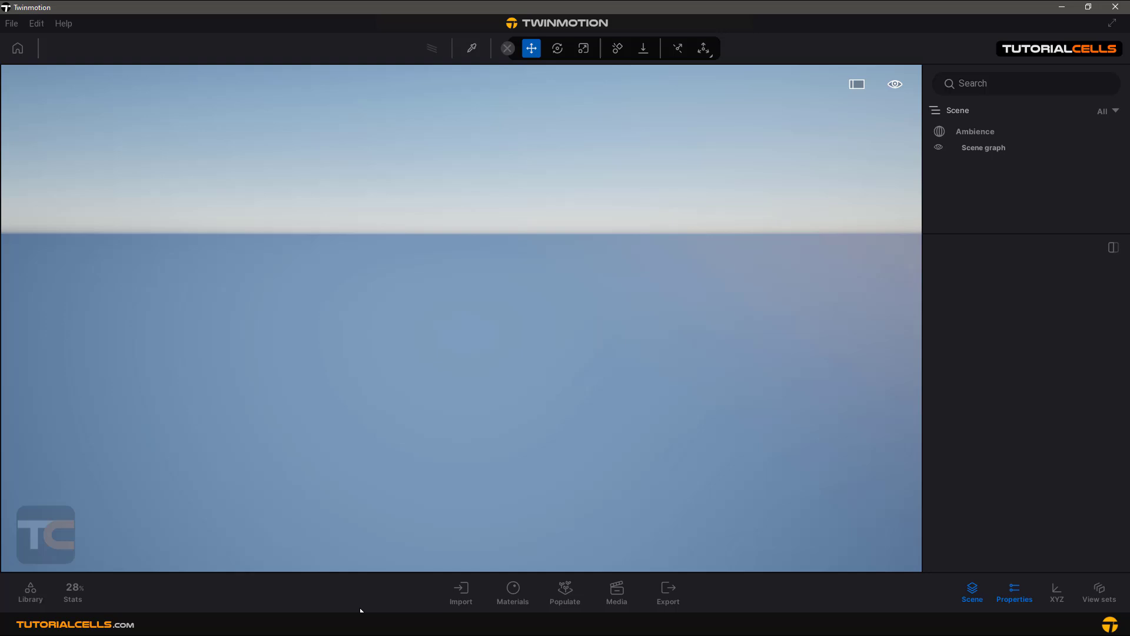
Start a landscape import and limit the file browser to Heightmaps (*.r16;*.png)
left_click(461, 589)
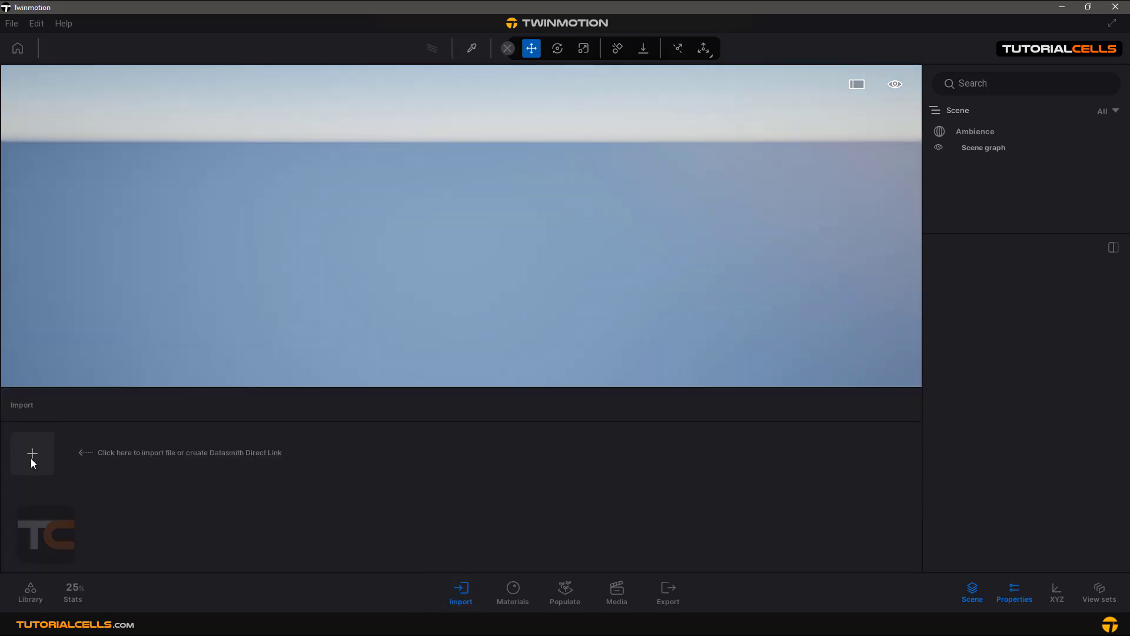
left_click(32, 461)
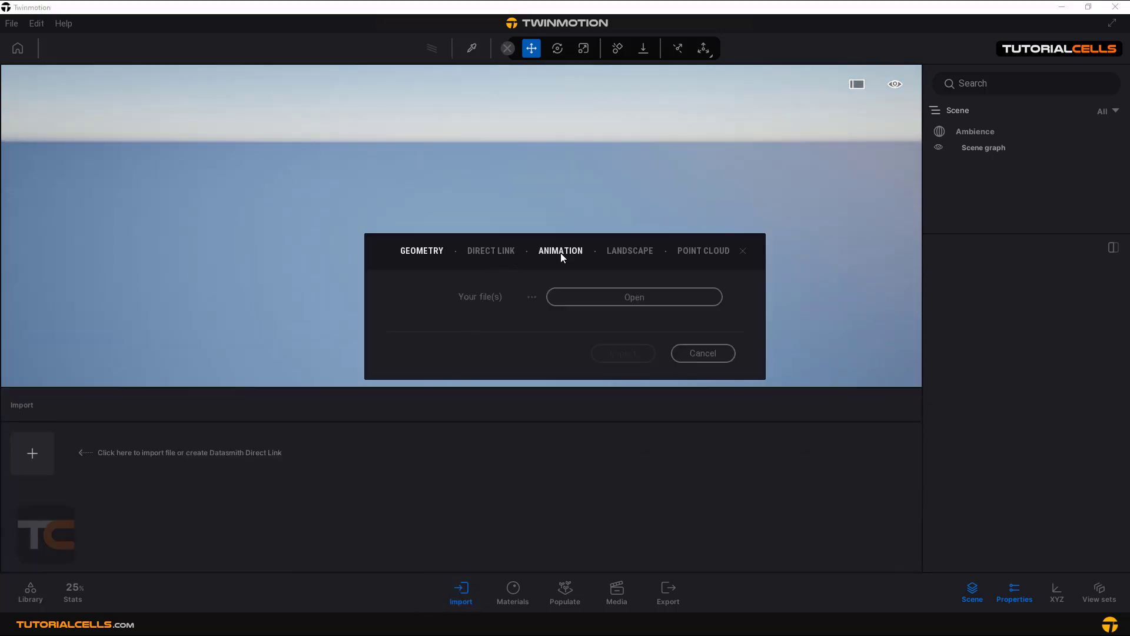
left_click(623, 255)
left_click(576, 299)
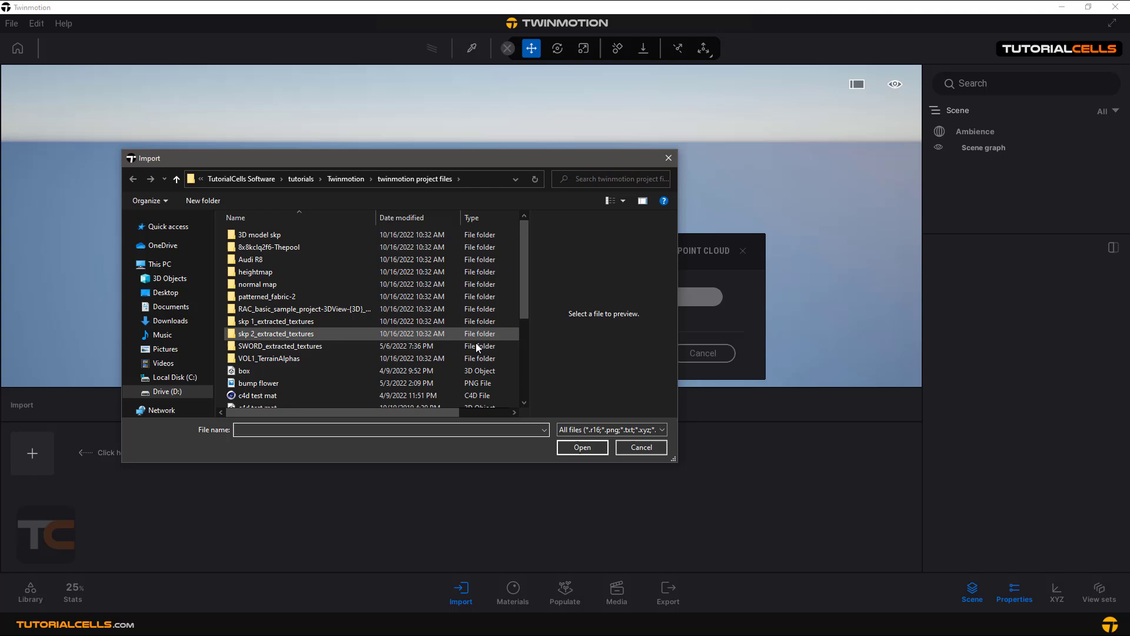
left_click(573, 430)
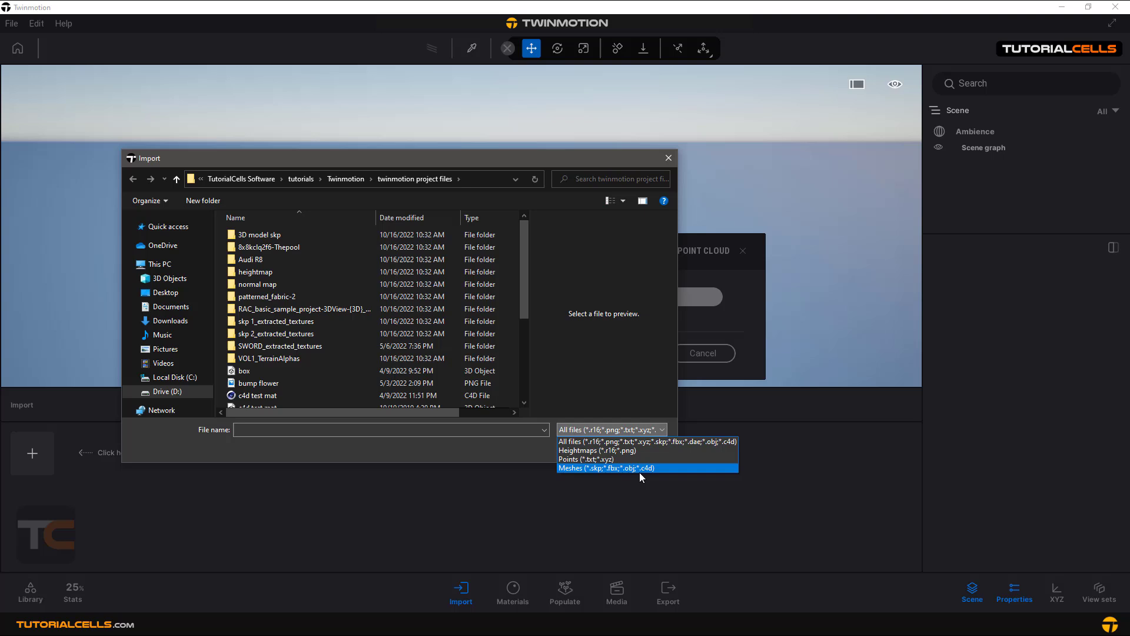
left_click(594, 451)
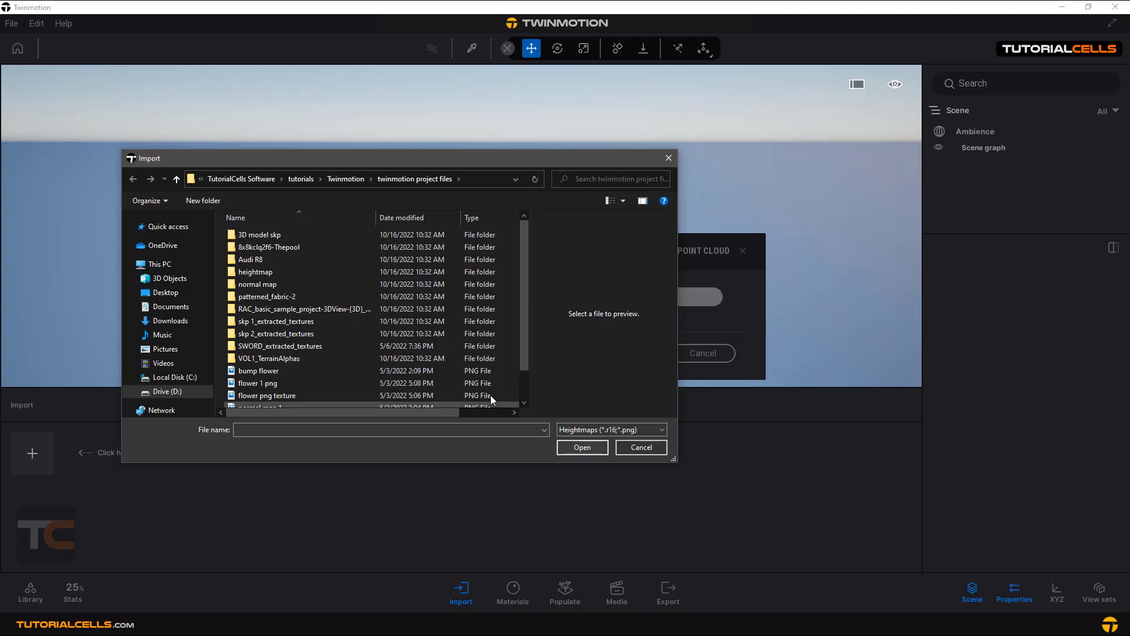
Choose the Ridges_01_DISP image from the heightmap folder as the landscape file
scroll(388, 362, "down", 1)
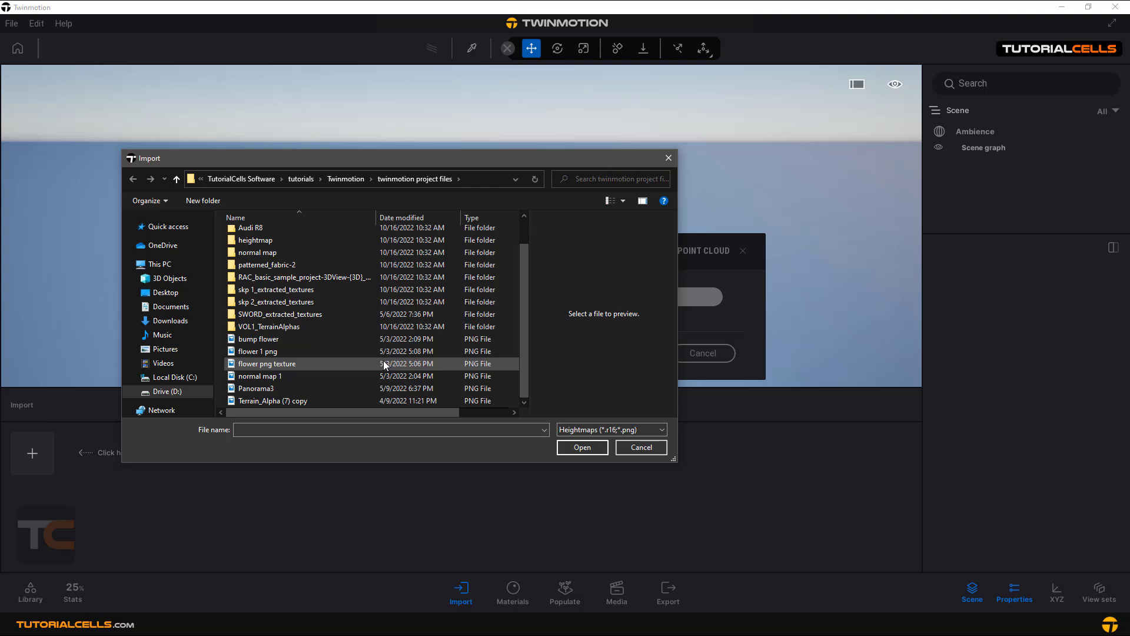
scroll(340, 355, "up", 1)
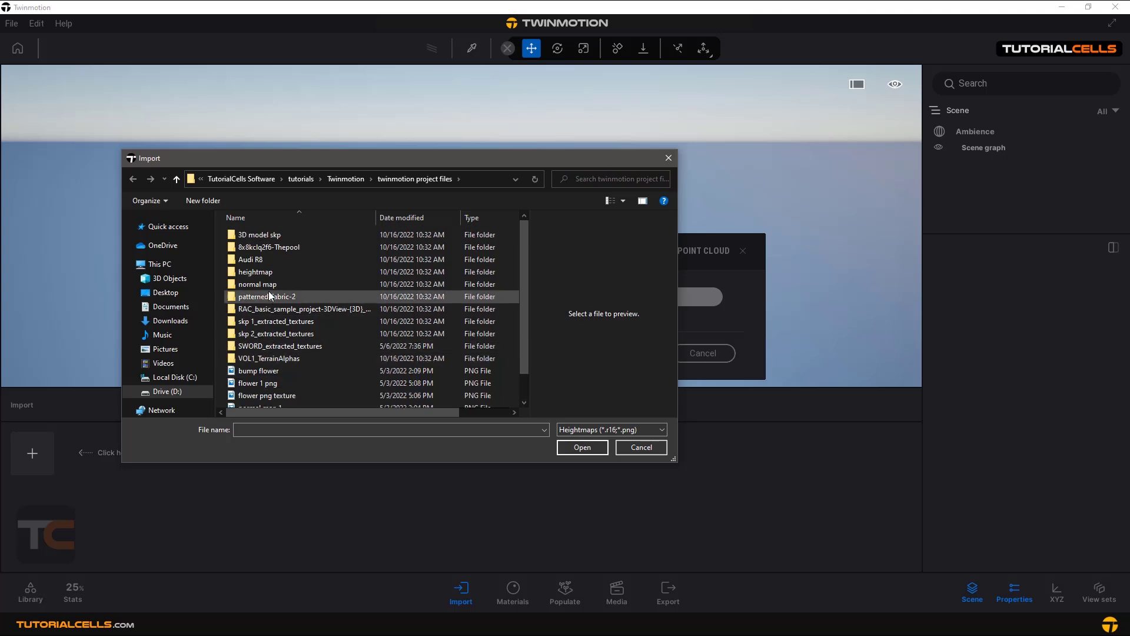
left_click(267, 272)
double_click(267, 274)
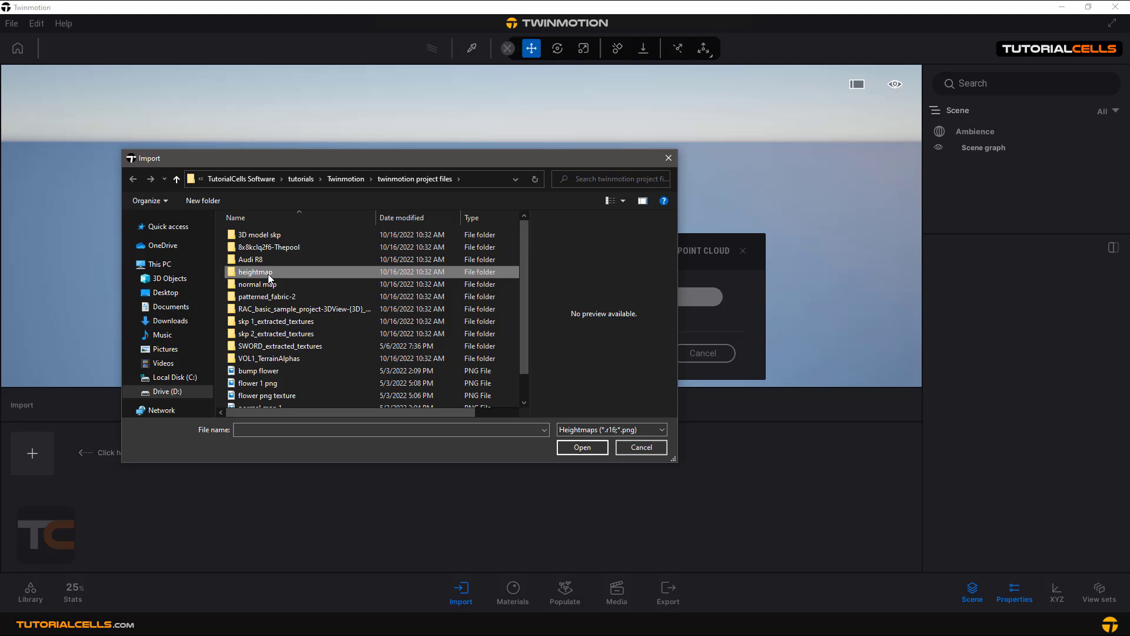
double_click(264, 273)
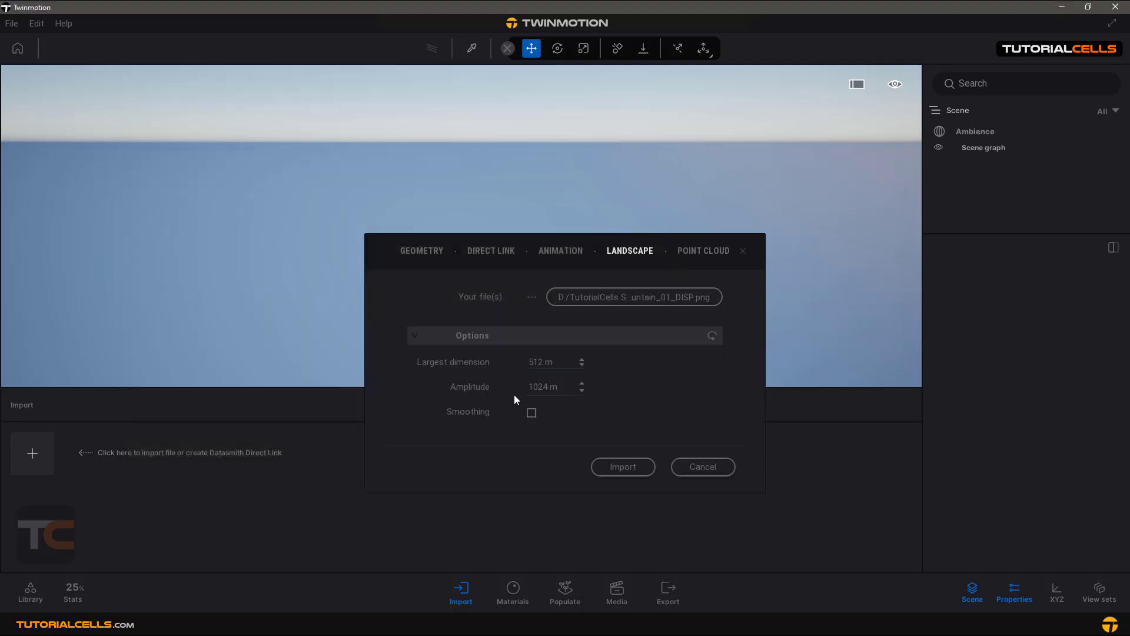
left_click(656, 301)
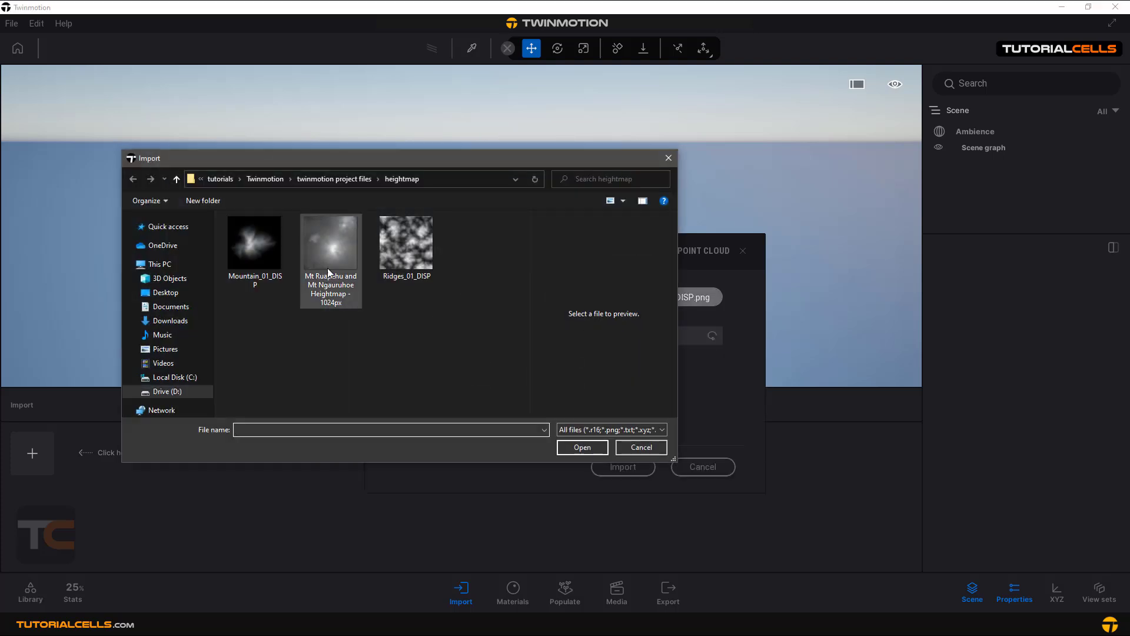
left_click(391, 247)
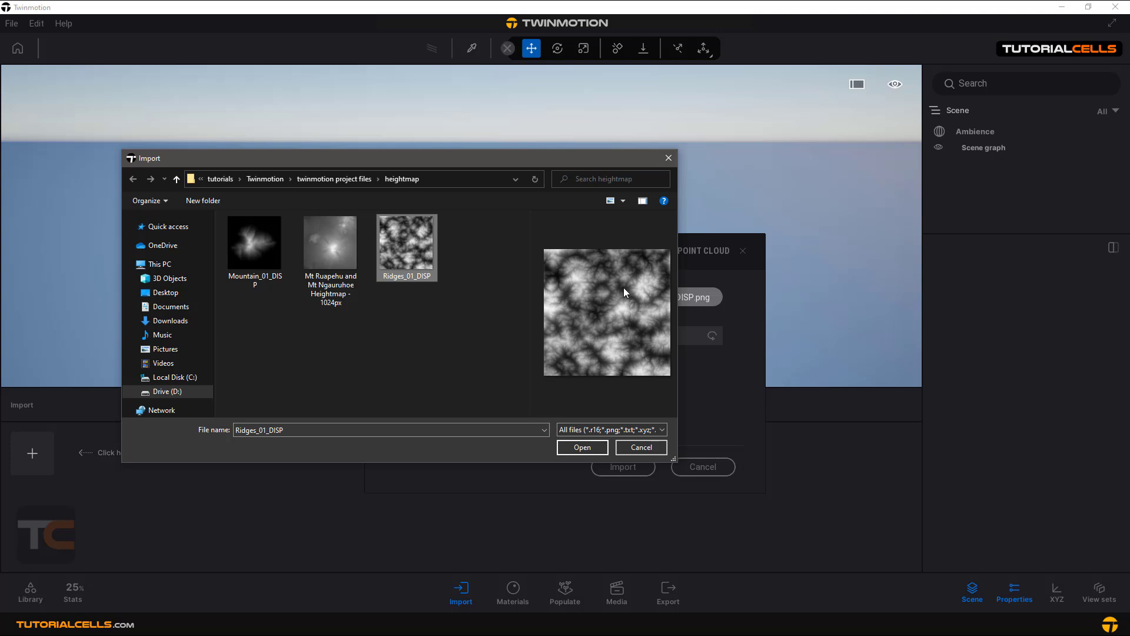
left_click(569, 447)
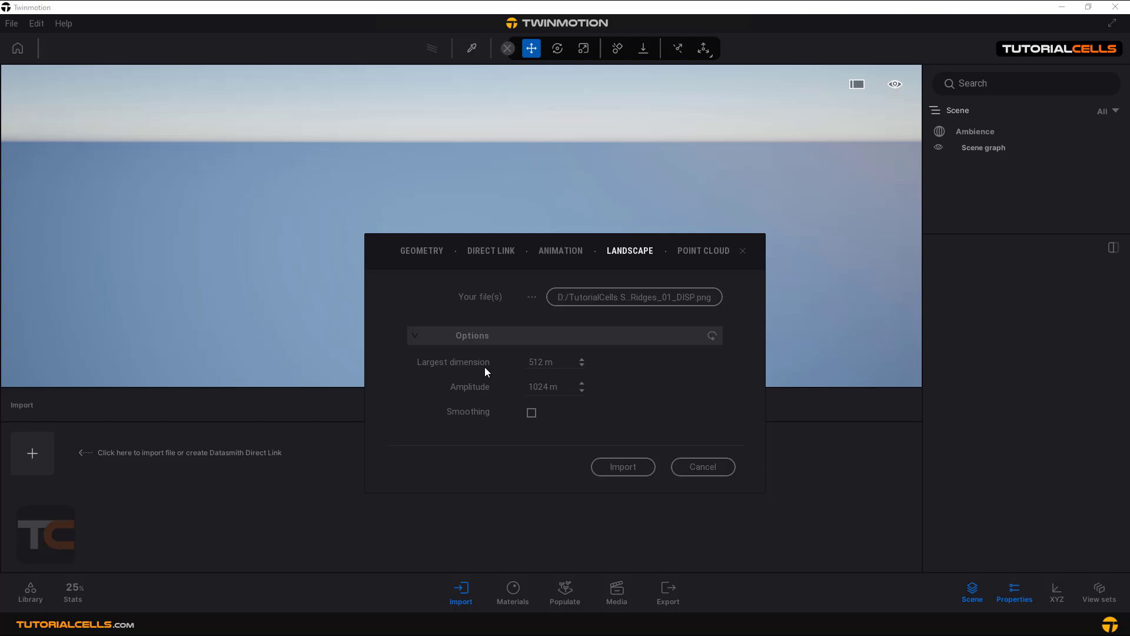
Import the heightmap landscape with a largest dimension of 5000 m, an amplitude of 500 m and smoothing enabled
left_click(526, 363)
type("800")
key("BackSpace")
key("BackSpace")
type("5000")
left_click_drag(549, 388, 527, 389)
left_click(628, 396)
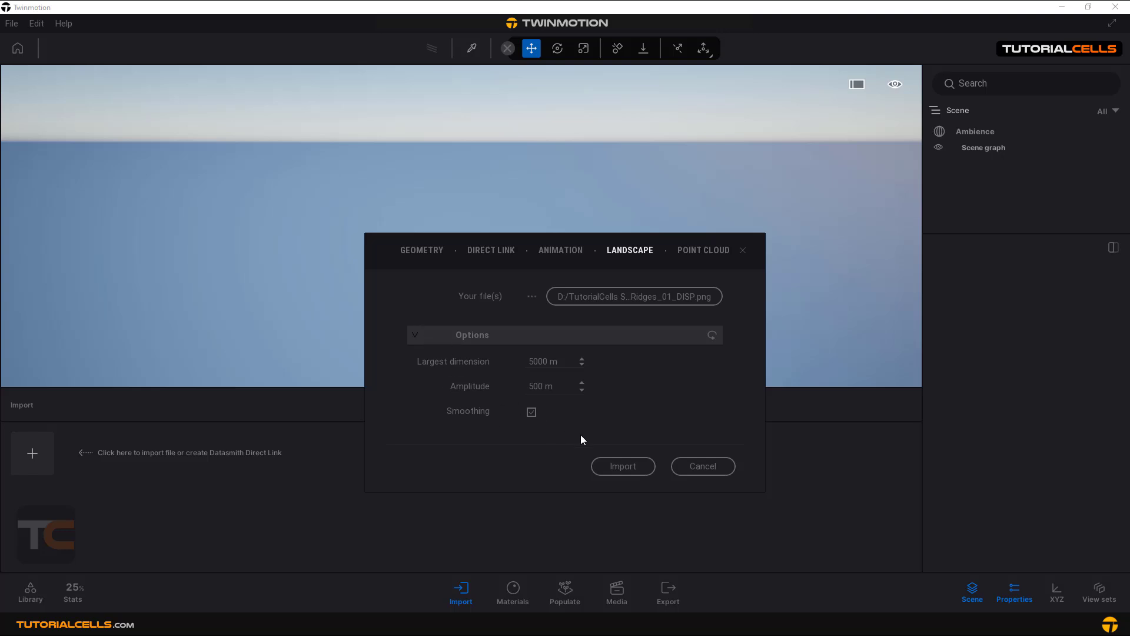
left_click(640, 462)
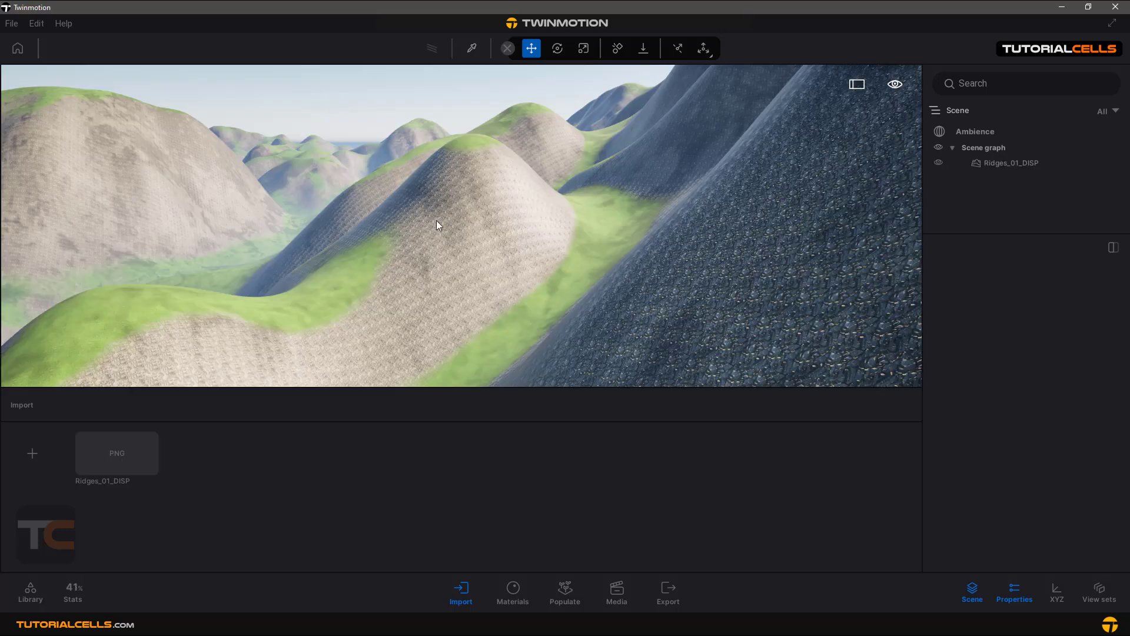
right_click_drag(444, 228, 118, 227)
mouse_move(440, 224)
right_mouse_down()
mouse_move(330, 227)
mouse_move(347, 259)
mouse_move(382, 283)
mouse_move(453, 238)
mouse_move(607, 218)
mouse_move(677, 227)
mouse_move(719, 253)
mouse_move(624, 212)
mouse_move(453, 221)
right_mouse_up()
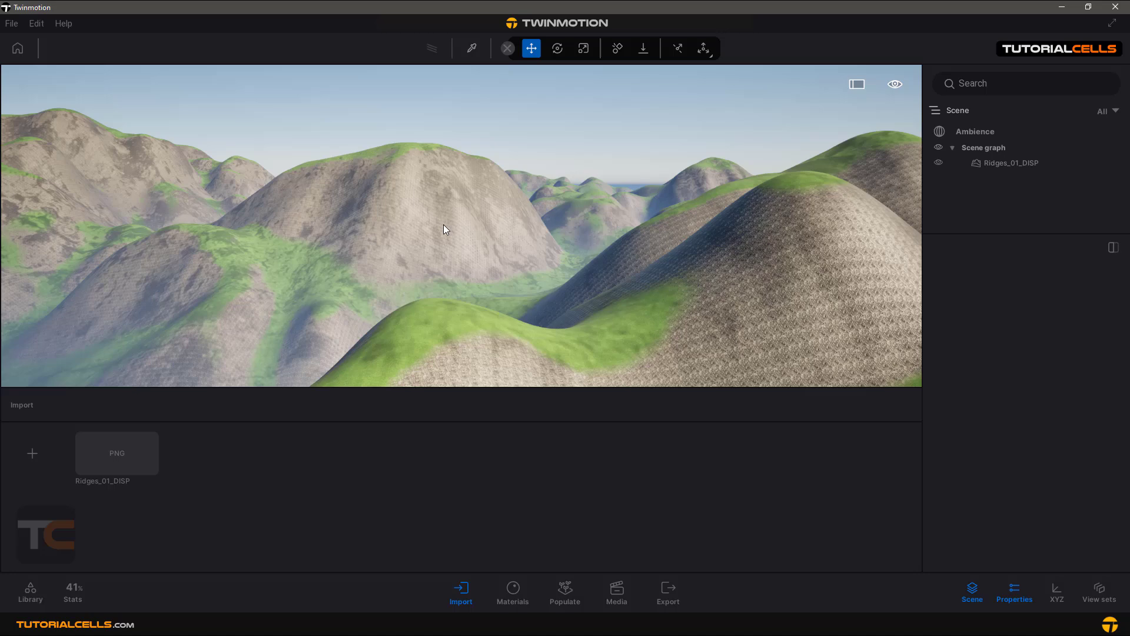
left_click_drag(443, 224, 420, 225)
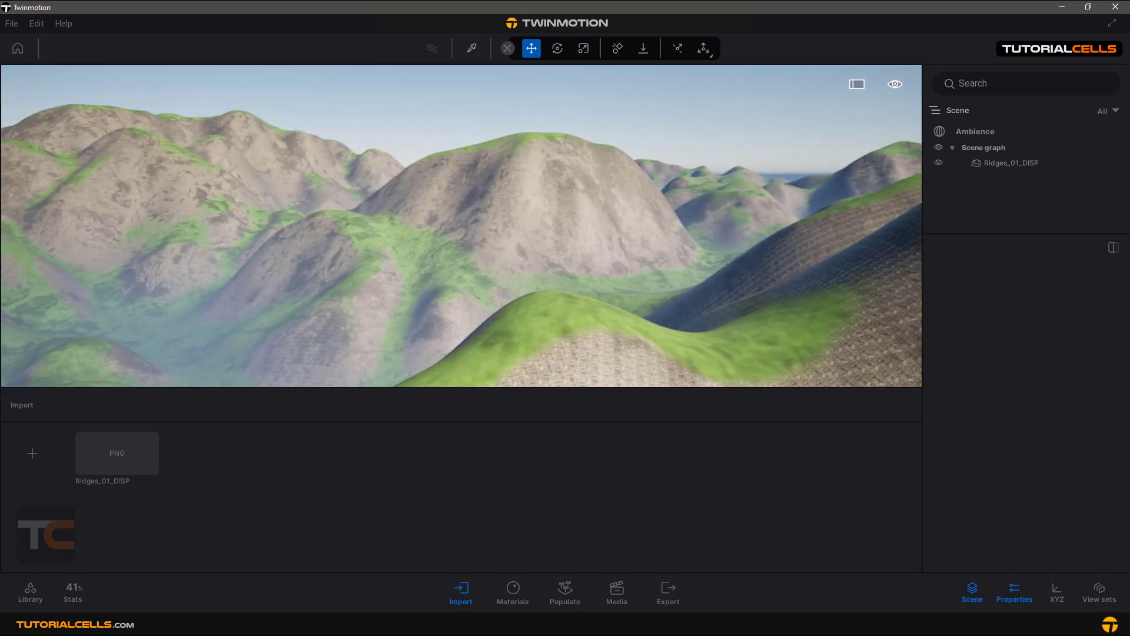
right_click_drag(443, 222, 445, 232)
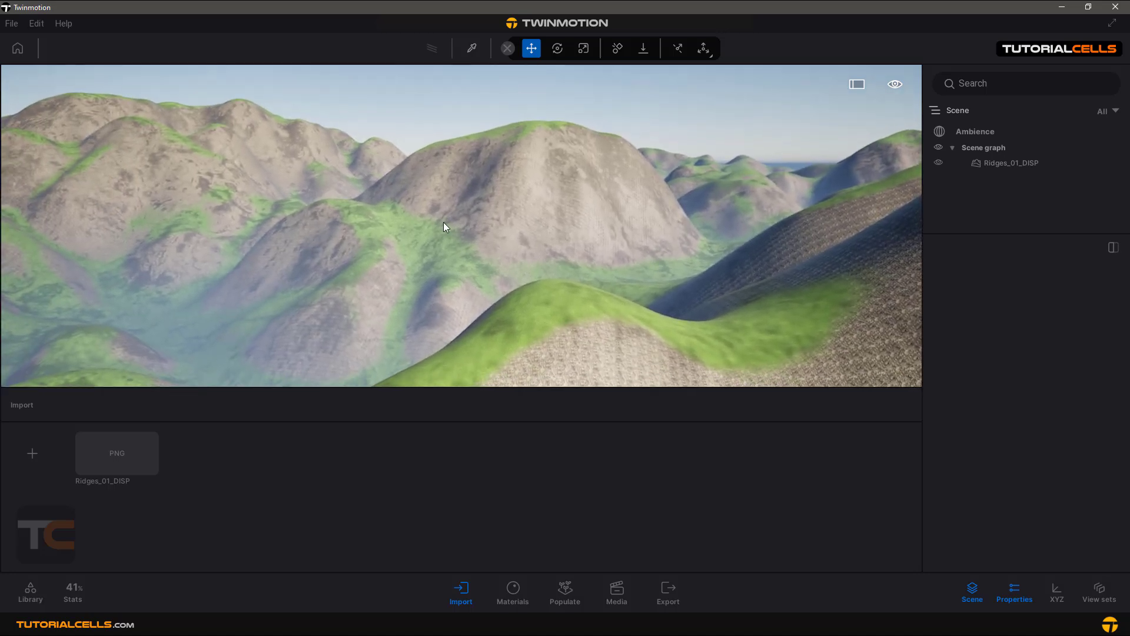
Reload the imported Ridges_01_DISP heightmap and try reimporting it with a new file
mouse_move(105, 456)
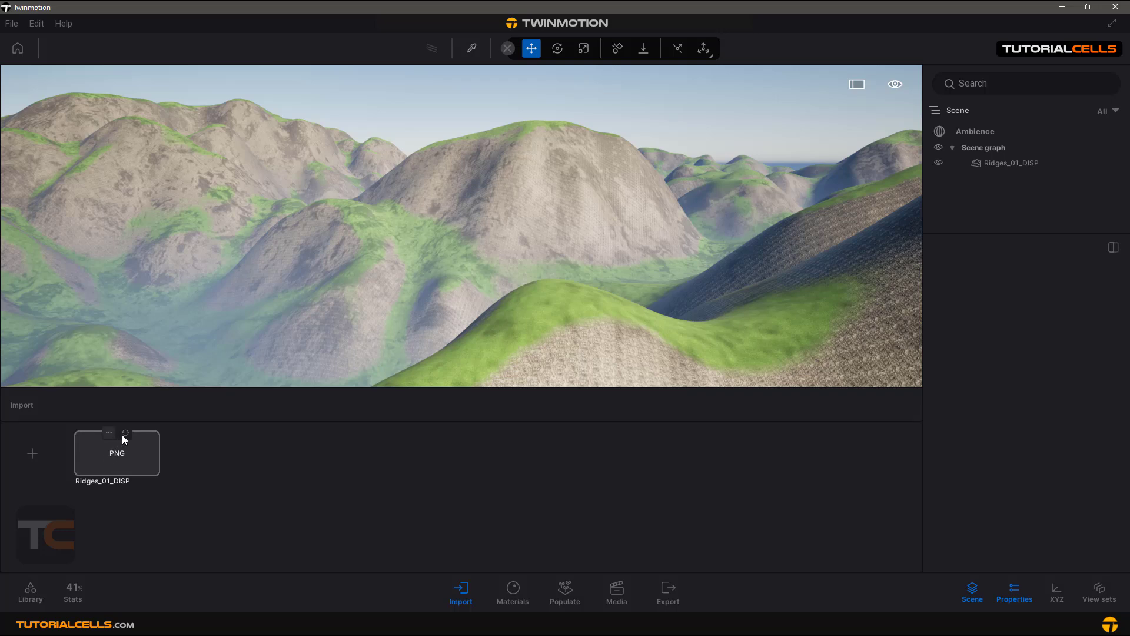
left_click(125, 434)
mouse_move(101, 436)
left_click(109, 433)
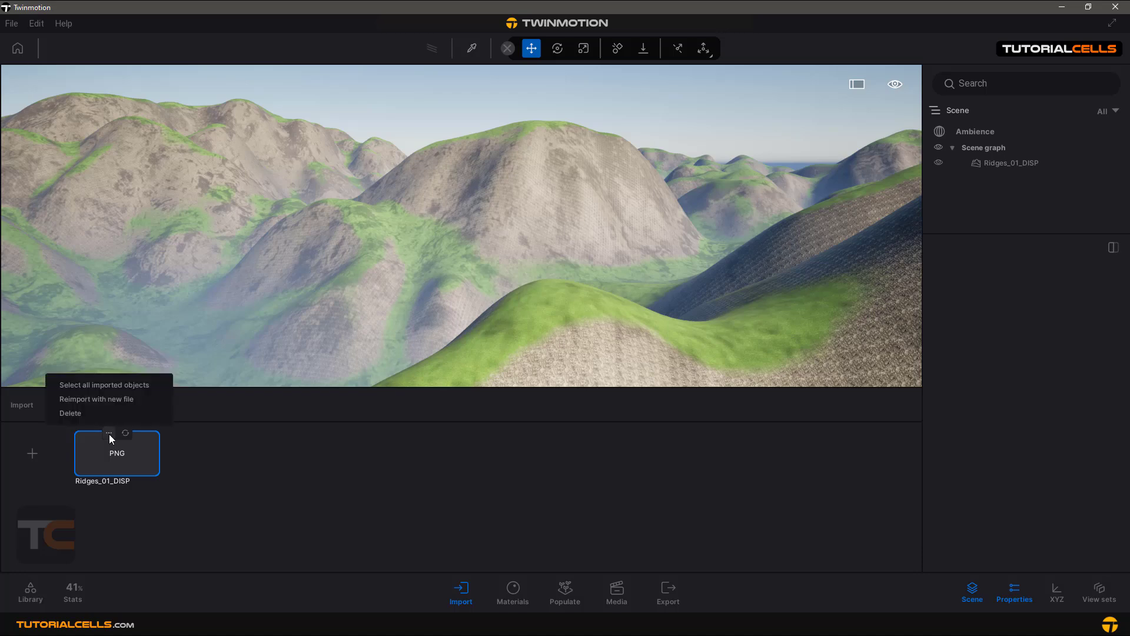
left_click(107, 400)
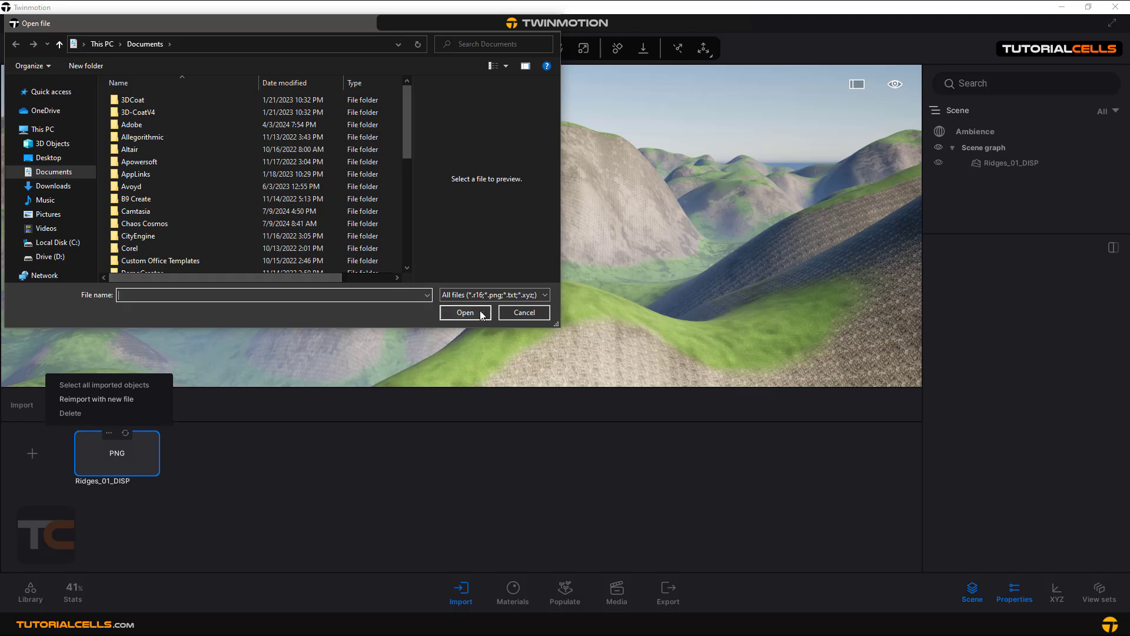
left_click(515, 314)
Delete the Ridges_01_DISP import entry and remove its landscape from the scene graph
left_click(110, 434)
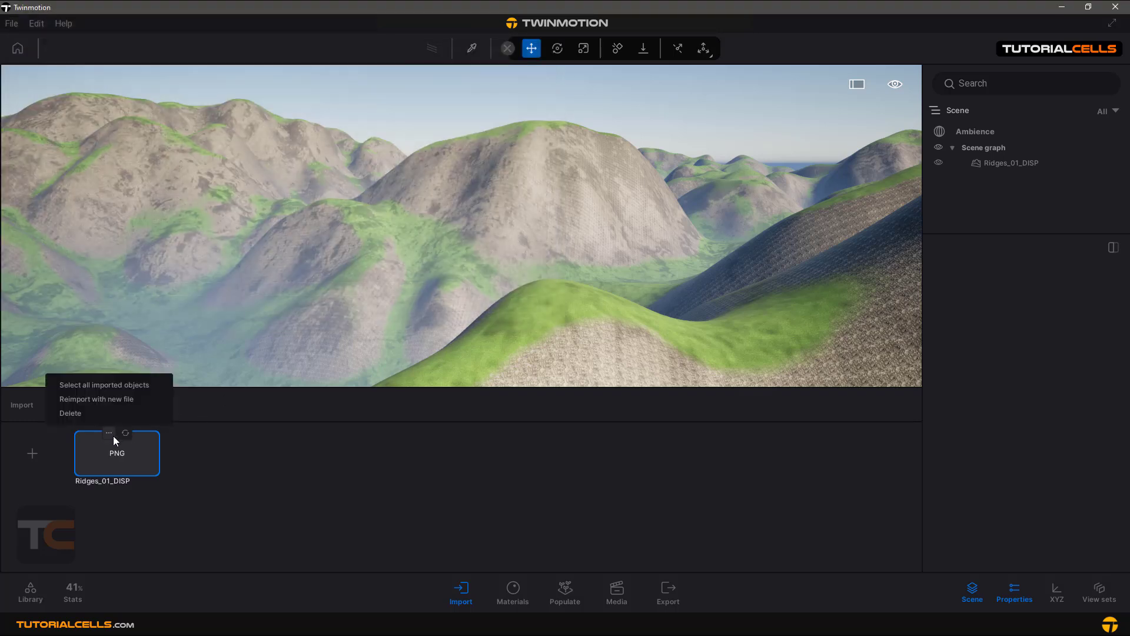
left_click(71, 413)
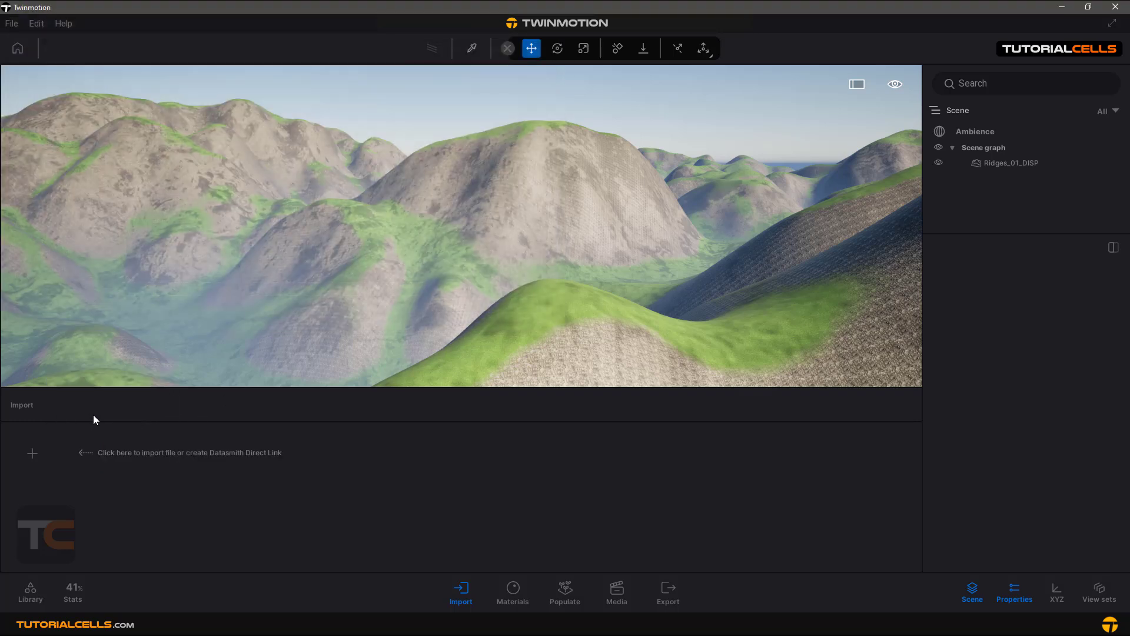
left_click(994, 165)
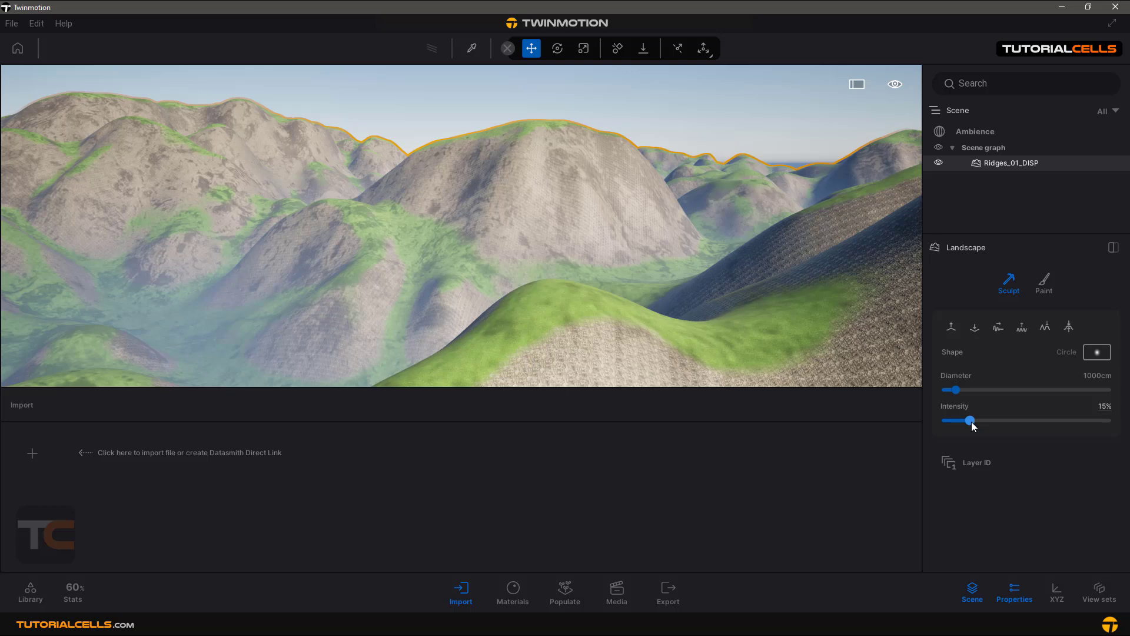
left_click_drag(971, 421, 948, 431)
left_click_drag(957, 390, 948, 390)
key("Delete")
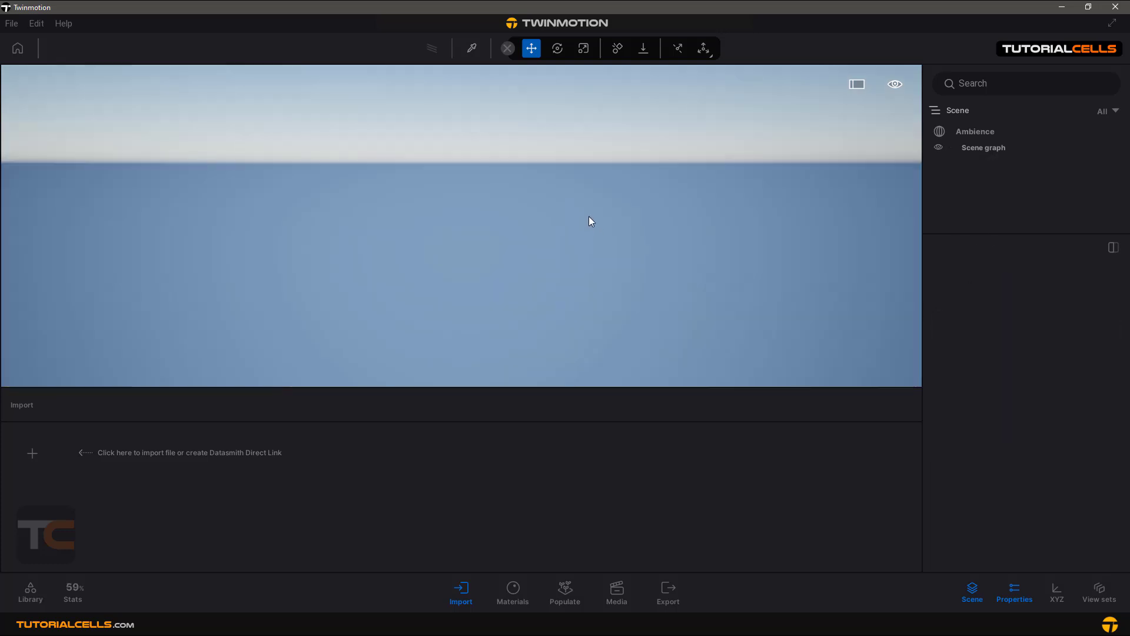
Import Ridges_01_DISP again as a landscape with a largest dimension of 500 m, an adjusted amplitude and smoothing enabled
left_click(33, 453)
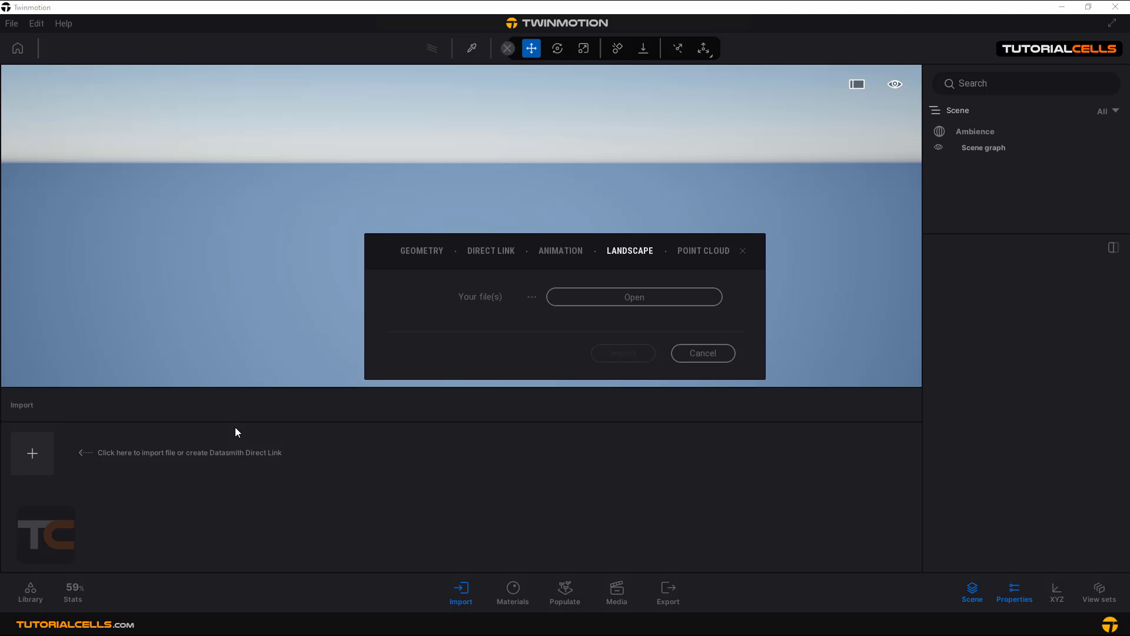
left_click(591, 292)
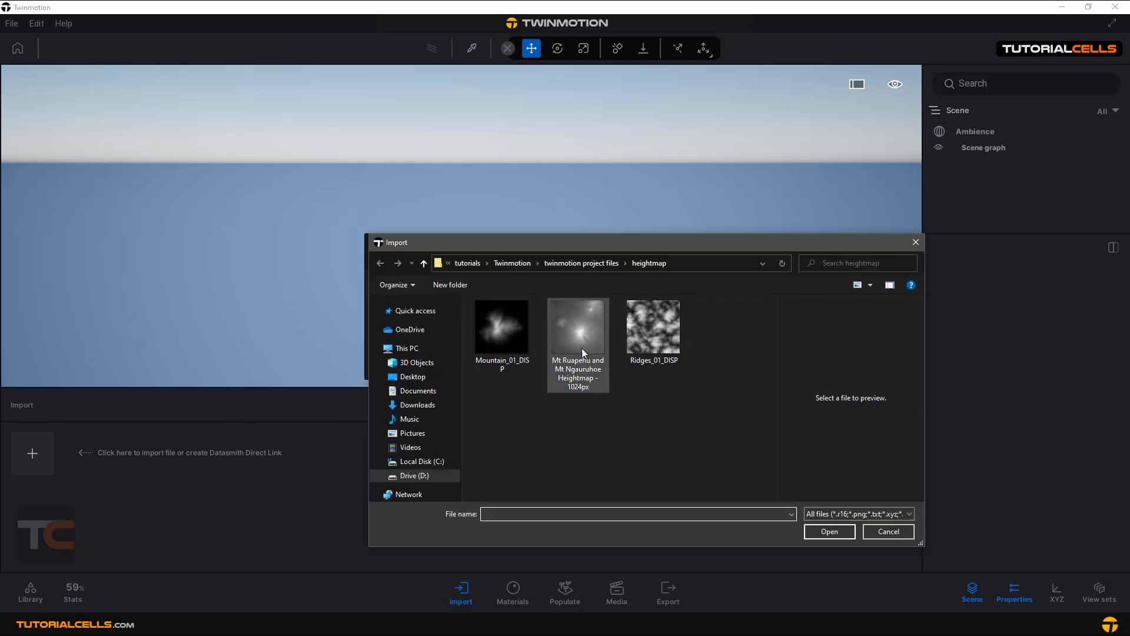
left_click(641, 336)
left_click(809, 530)
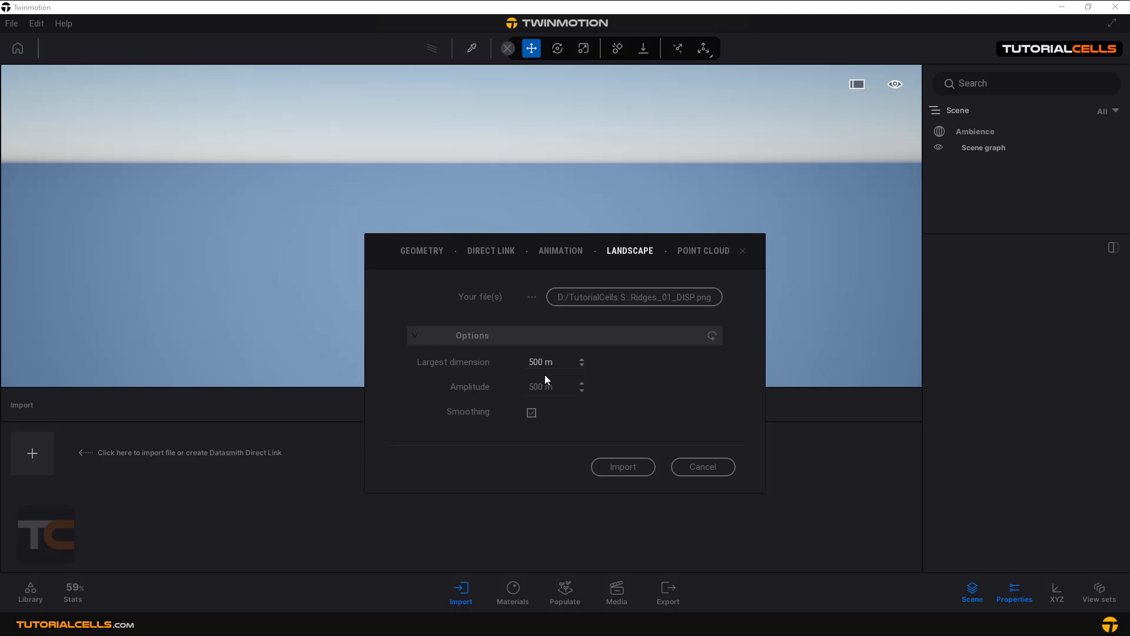
left_click(536, 386)
left_click_drag(539, 388, 530, 387)
left_click(622, 466)
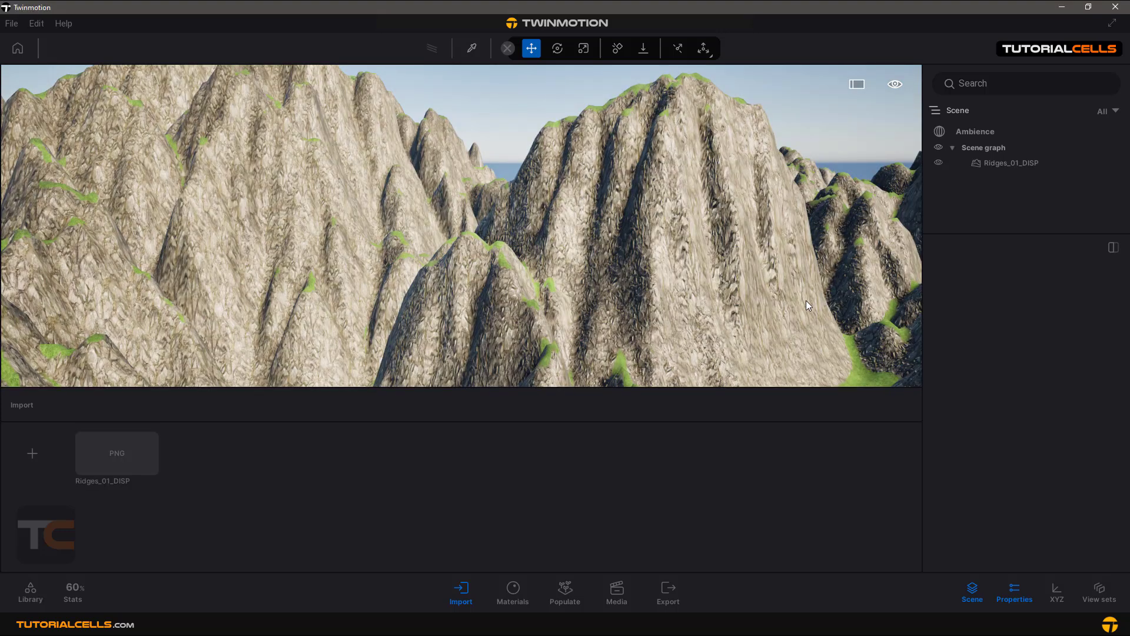
right_click_drag(806, 300, 355, 225)
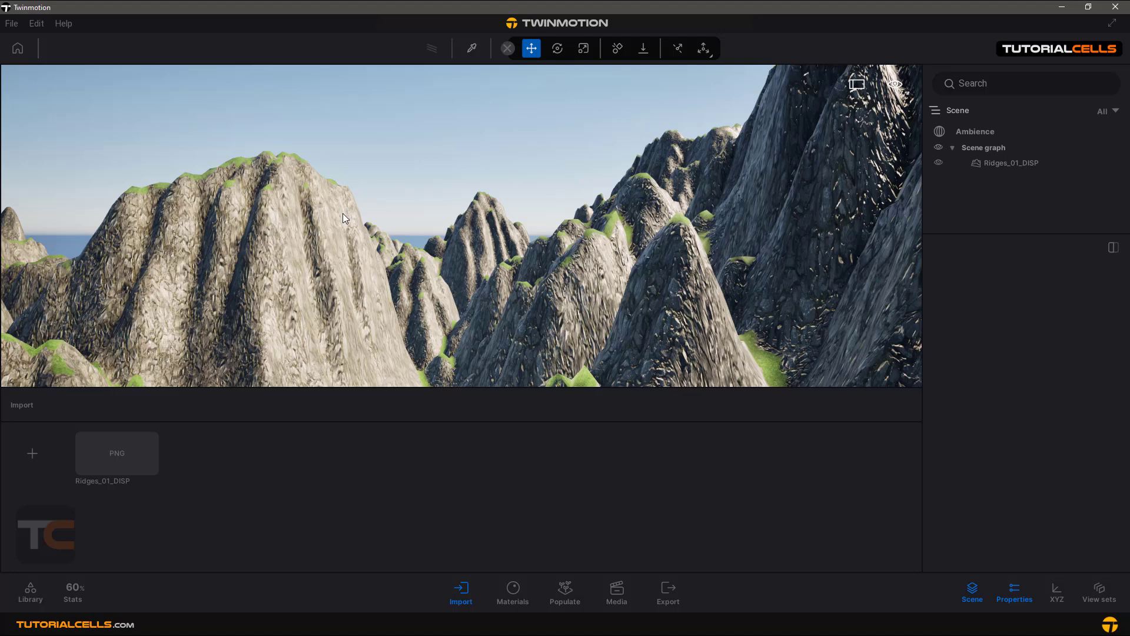
mouse_move(343, 213)
right_mouse_down()
mouse_move(524, 248)
mouse_move(335, 212)
right_mouse_up()
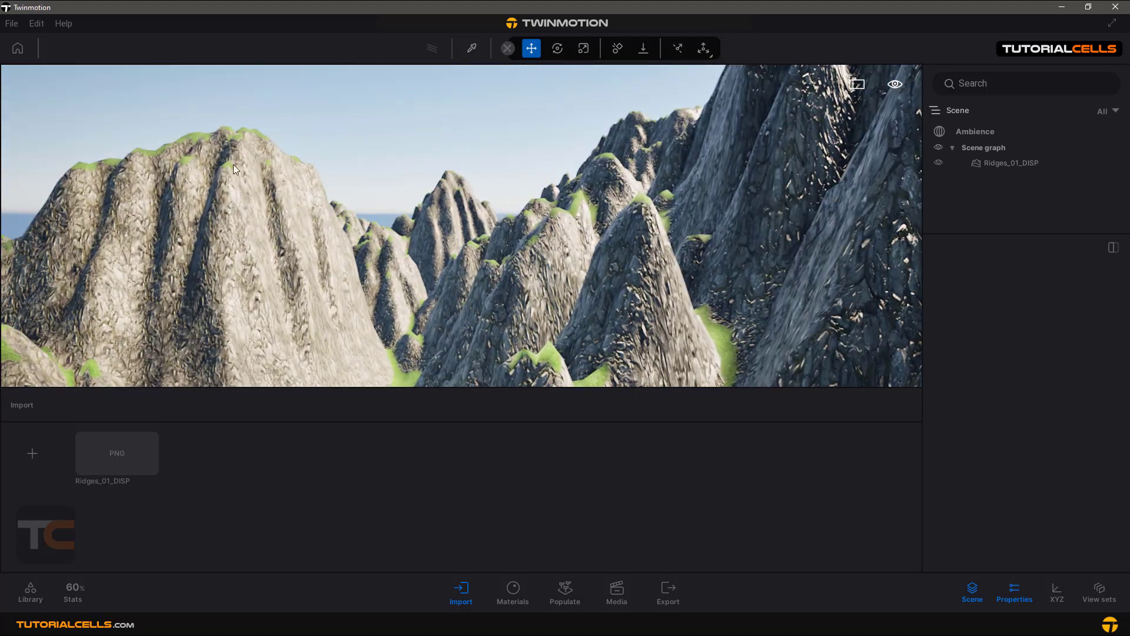
right_click_drag(261, 159, 396, 160)
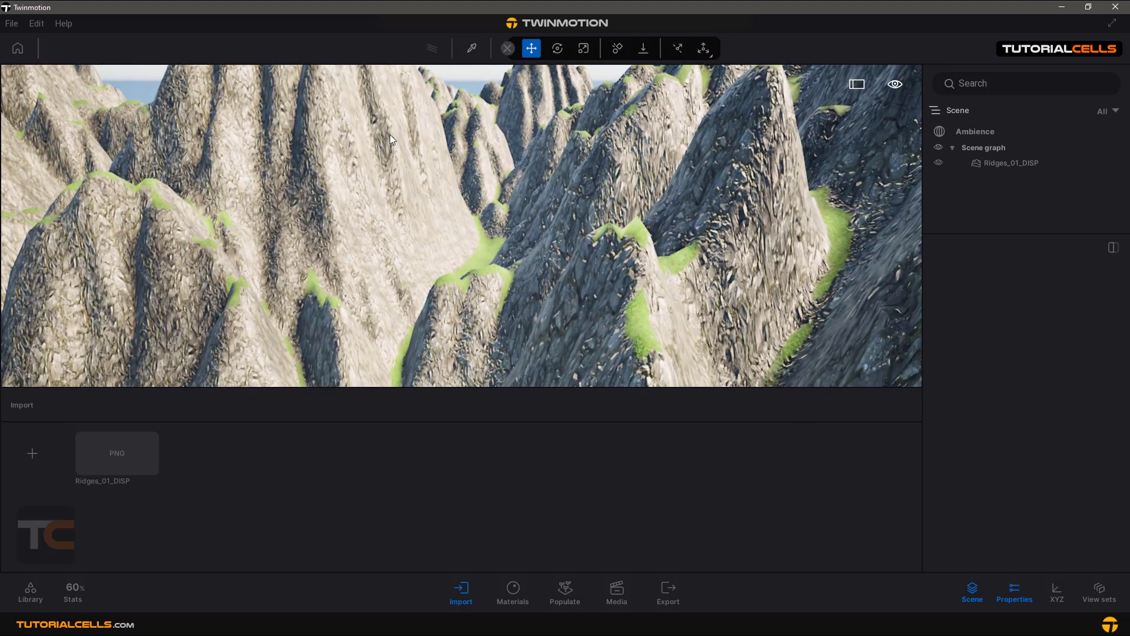
scroll(408, 251, "down", 5)
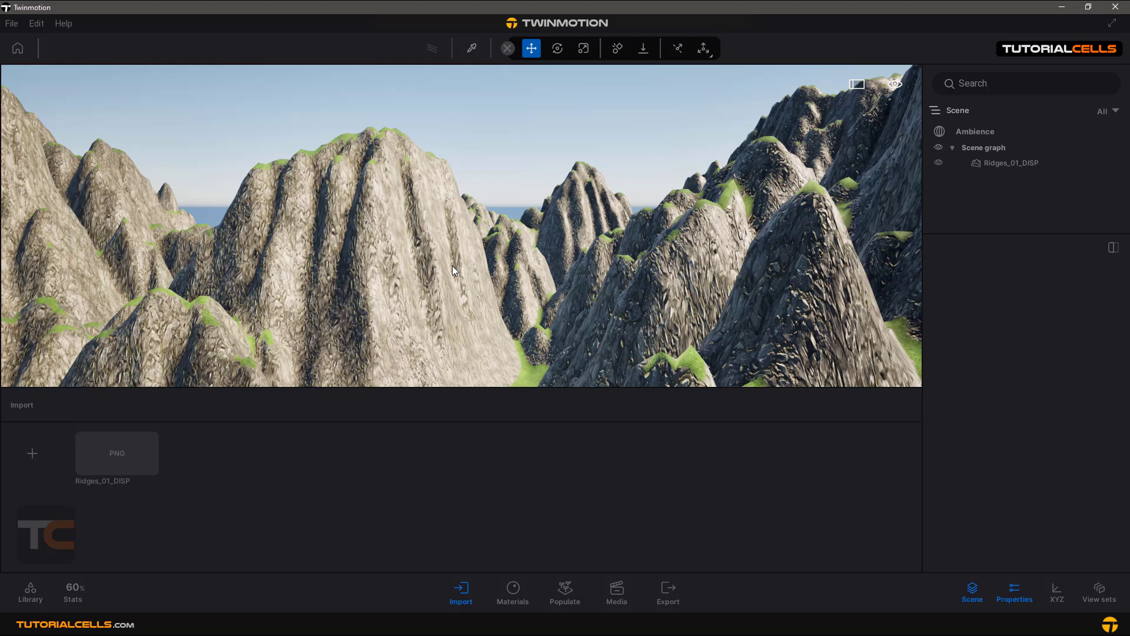
Dig into the Ridges_01_DISP landscape's peaks and slopes using a sculpt brush with a 3387 cm diameter and 26% intensity
scroll(452, 267, "up", 5)
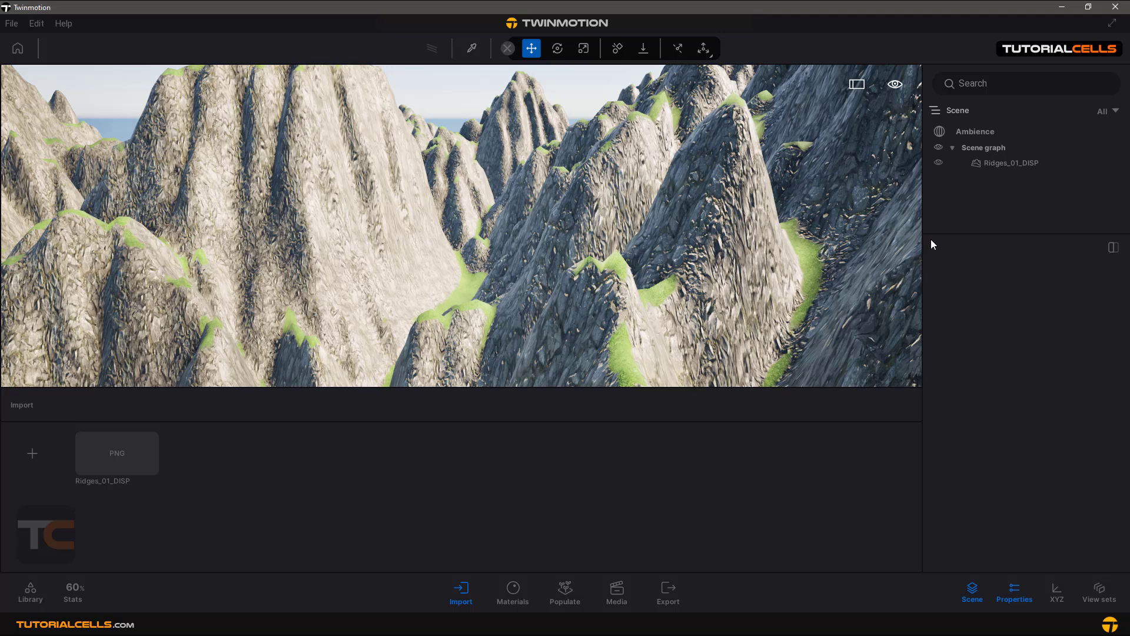
left_click(994, 167)
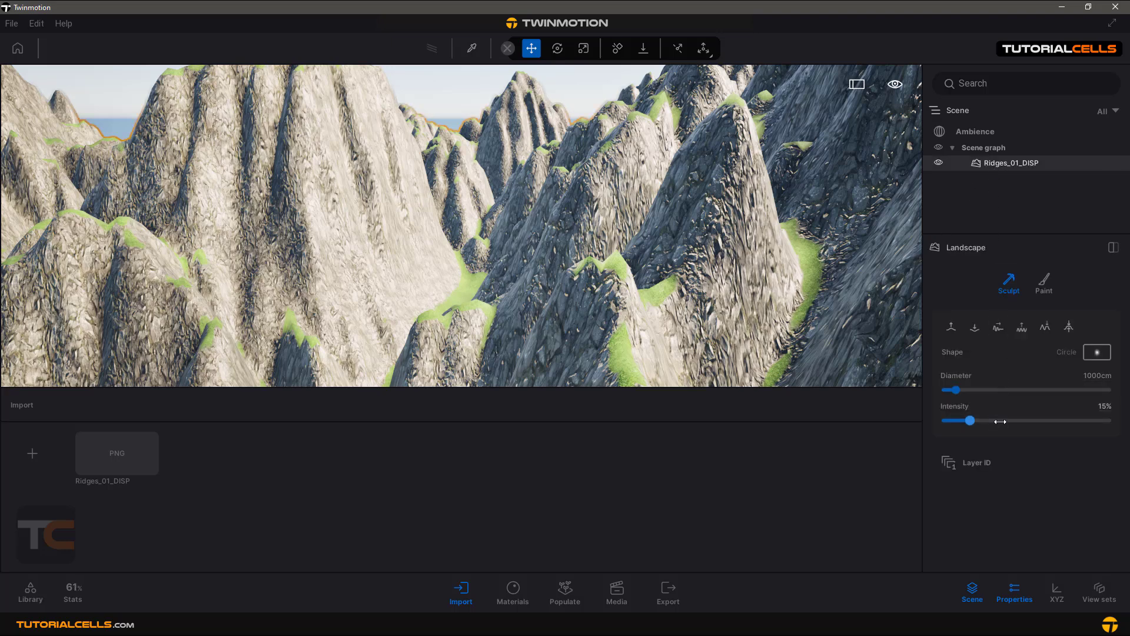
left_click_drag(1000, 422, 1088, 420)
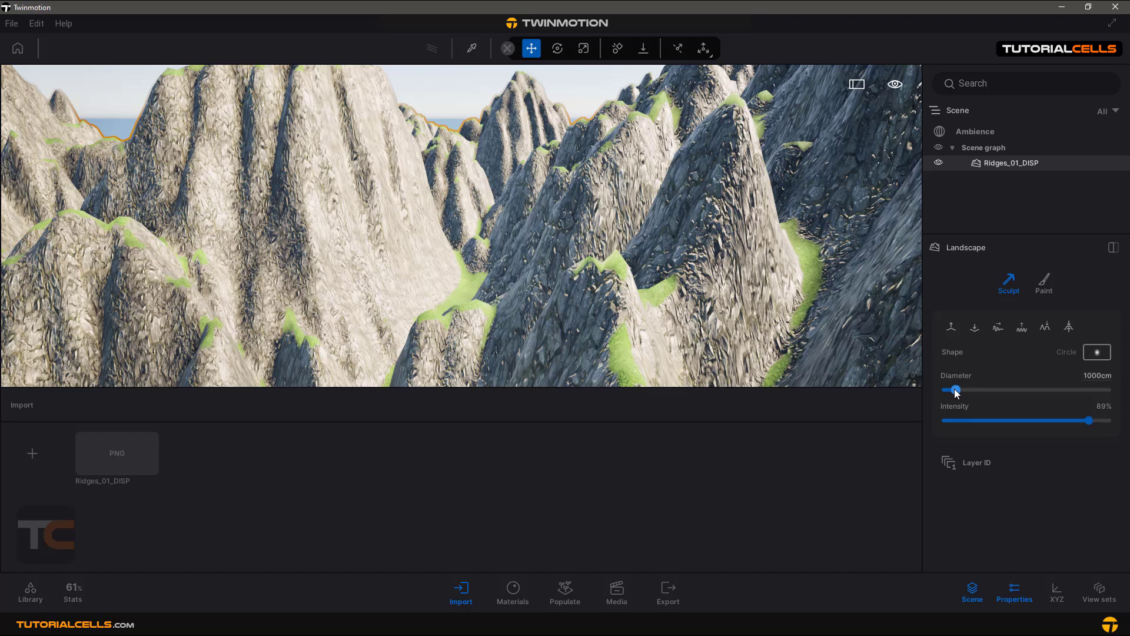
left_click_drag(955, 390, 980, 390)
left_click(988, 416)
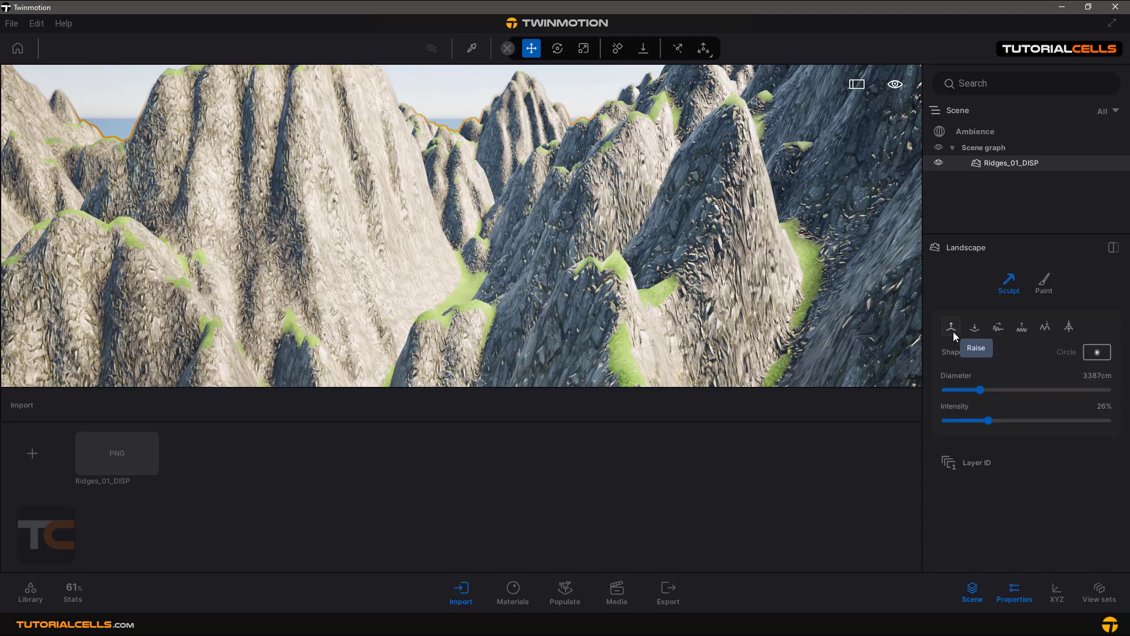
left_click(975, 327)
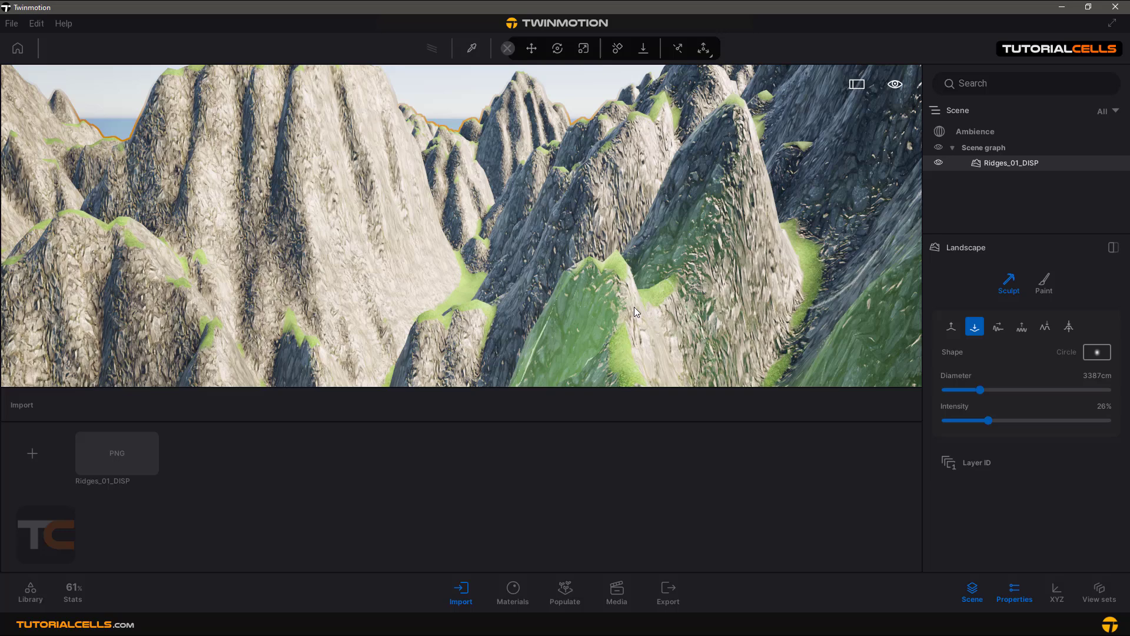
mouse_move(401, 275)
left_mouse_down()
mouse_move(376, 285)
mouse_move(255, 241)
mouse_move(113, 238)
mouse_move(669, 246)
mouse_move(659, 231)
mouse_move(574, 206)
mouse_move(337, 212)
mouse_move(139, 271)
left_mouse_up()
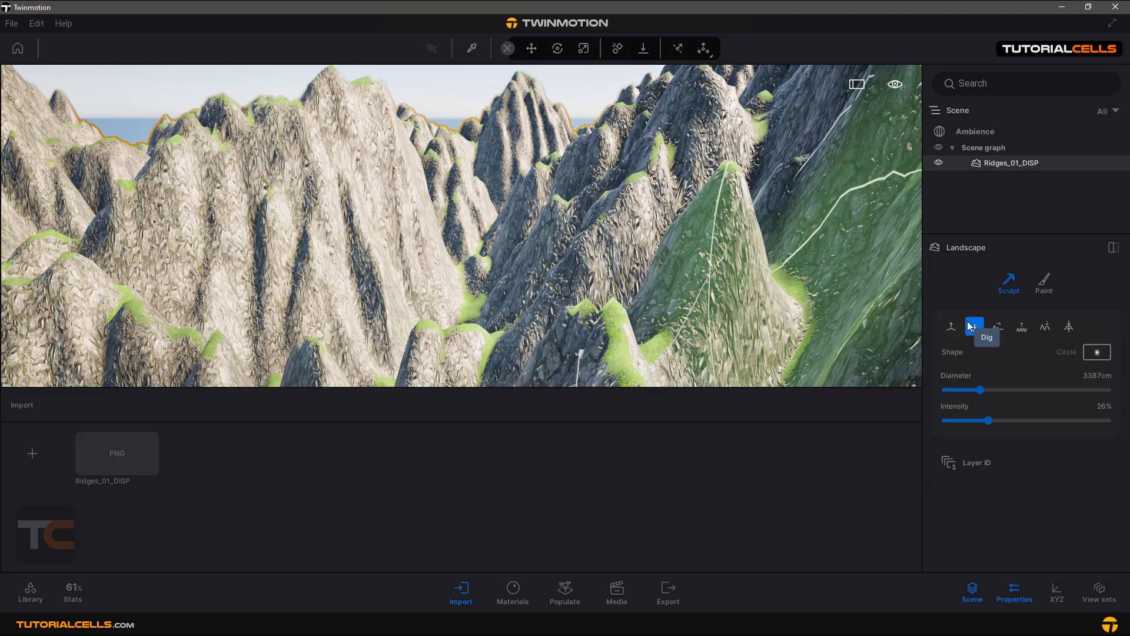
mouse_move(871, 306)
left_mouse_down()
mouse_move(700, 272)
mouse_move(207, 251)
mouse_move(817, 213)
mouse_move(636, 241)
left_mouse_up()
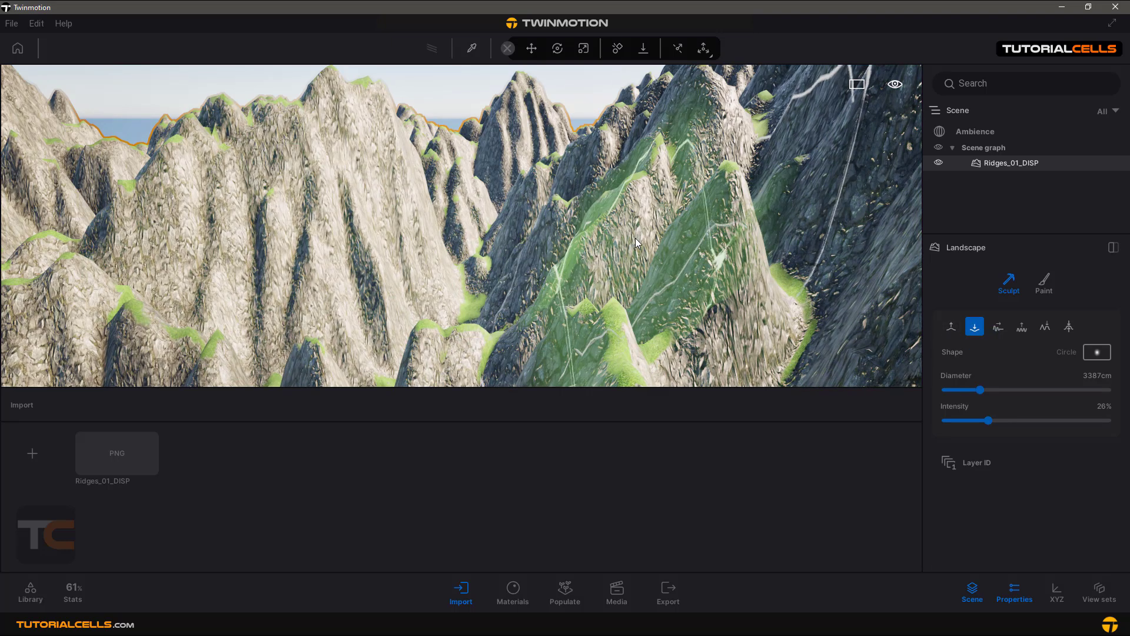
Delete the Ridges_01_DISP landscape from the scene graph and remove its import entry
left_click(989, 166)
key("Delete")
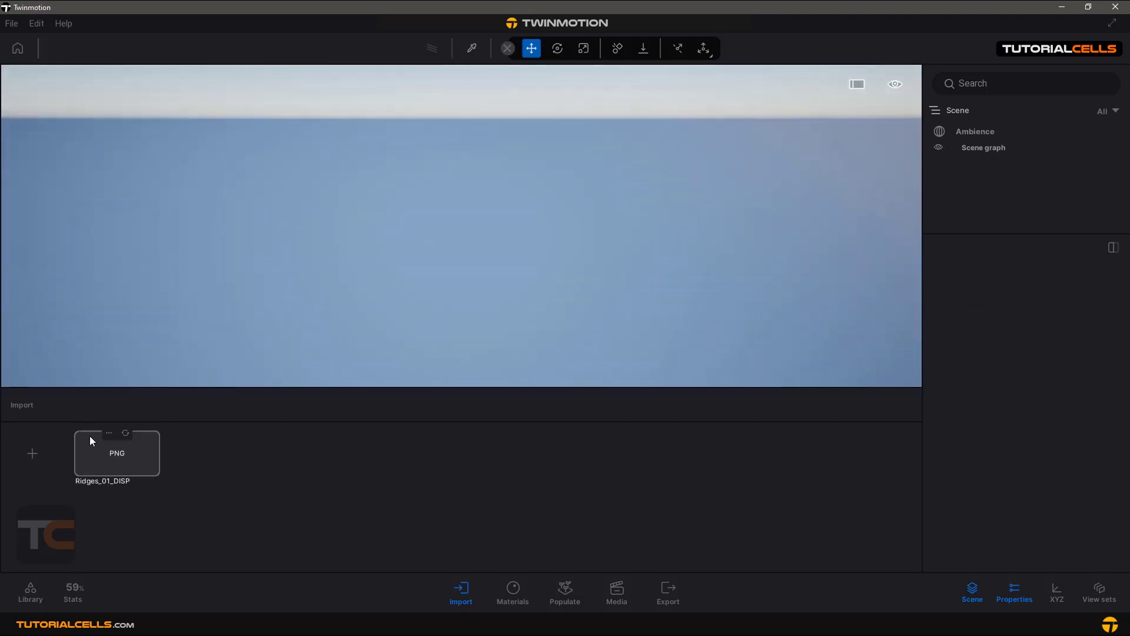
left_click(108, 434)
left_click(103, 400)
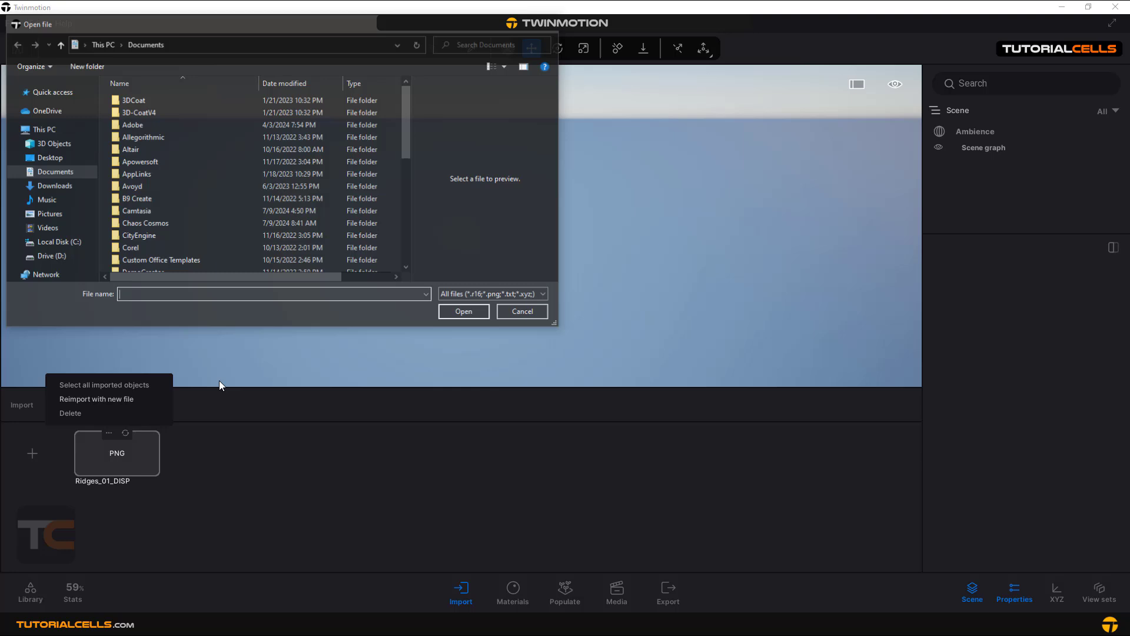
left_click(518, 312)
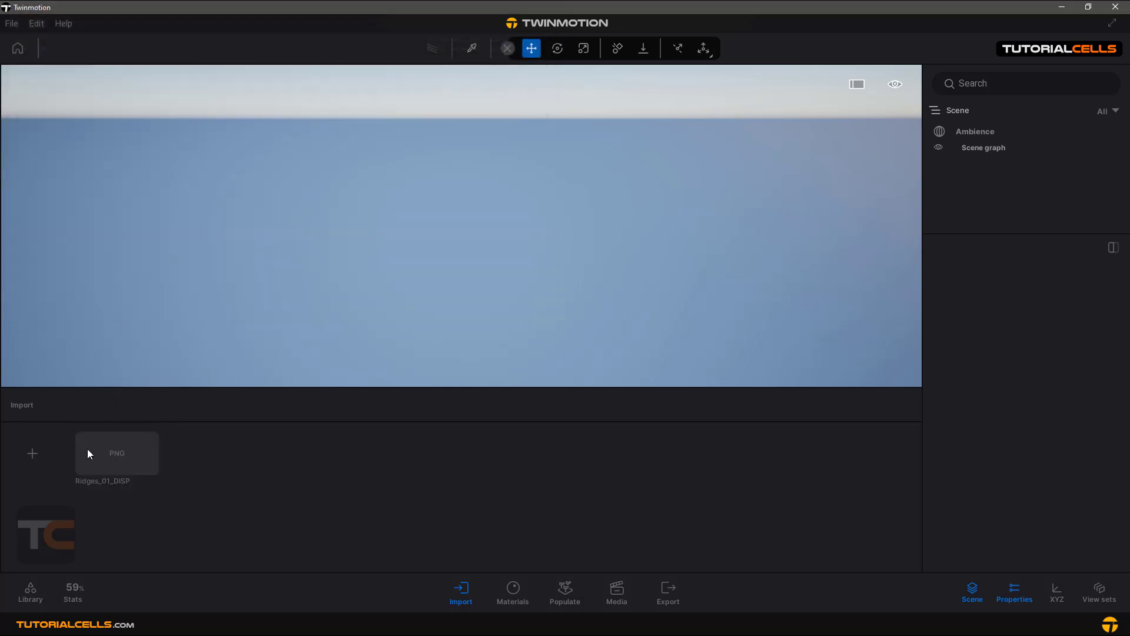
left_click(109, 433)
left_click(99, 413)
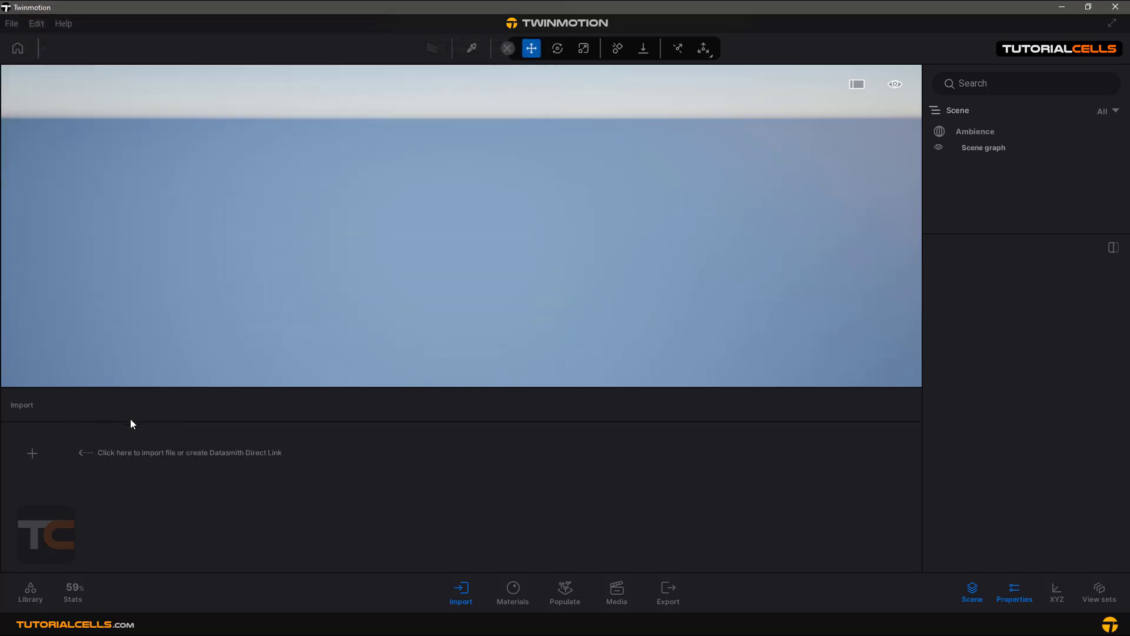
Import the Mt Ruapehu and Mt Ngauruhoe Heightmap - 1024px as a landscape with a largest dimension of 1000 m and an amplitude of 50 m
left_click(32, 453)
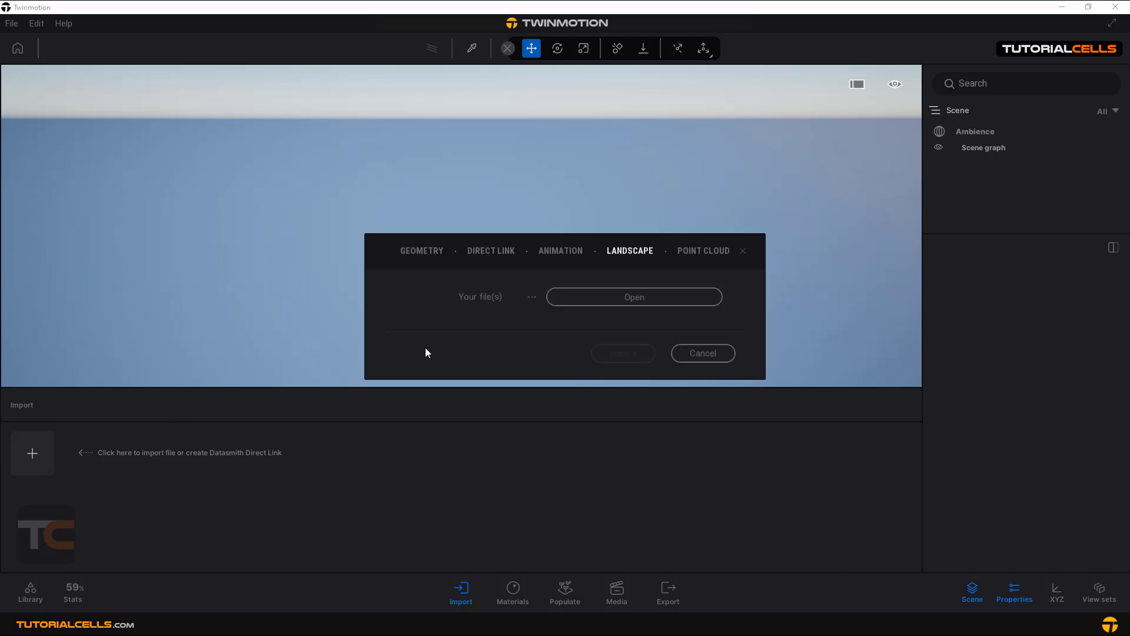
left_click(583, 298)
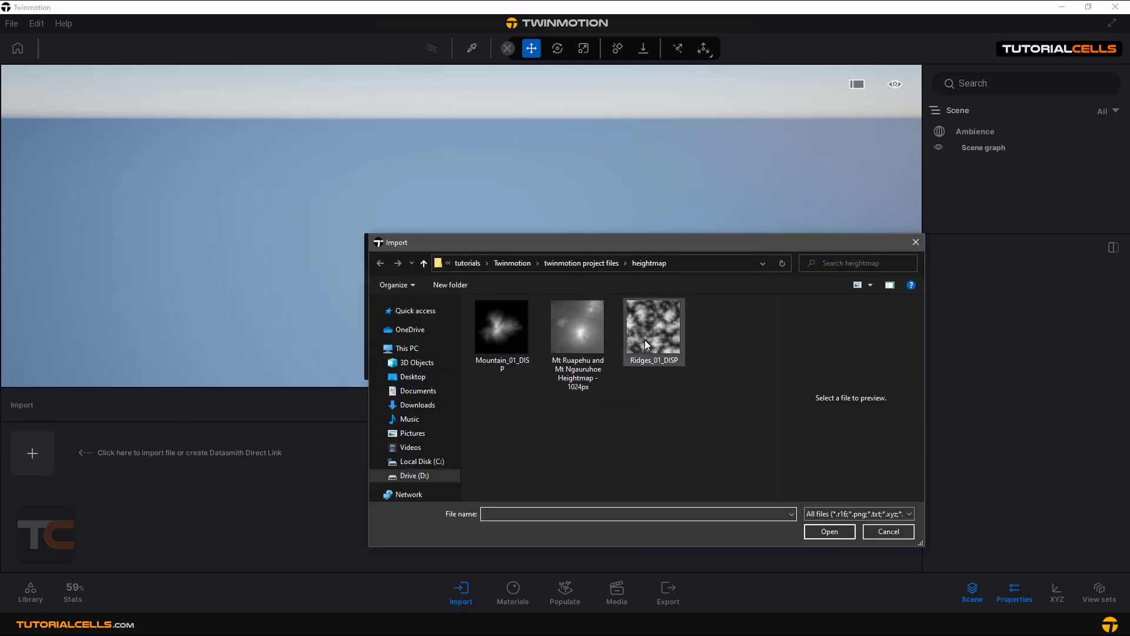
left_click(596, 330)
left_click(843, 537)
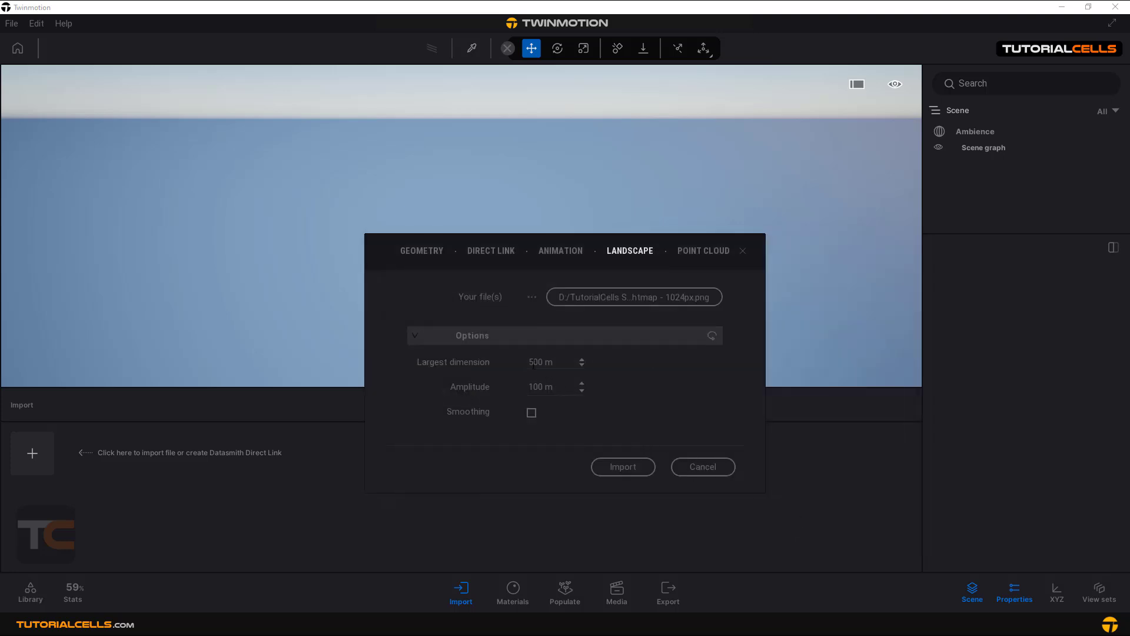
left_click_drag(534, 363, 525, 366)
left_click_drag(544, 389, 528, 389)
left_click(630, 467)
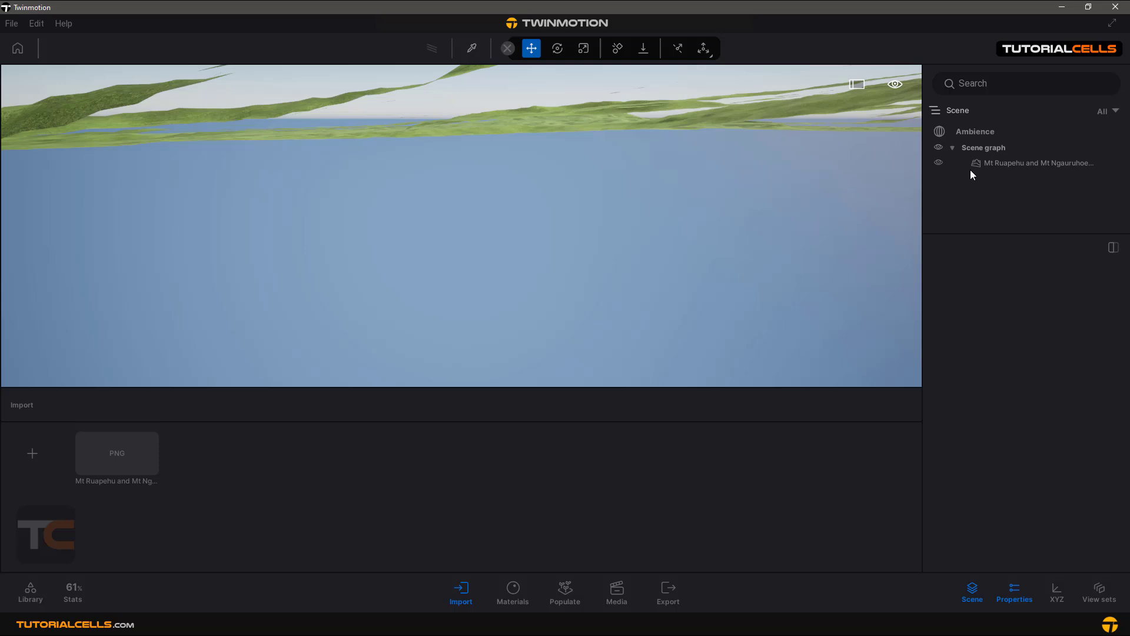
left_click(994, 164)
double_click(981, 164)
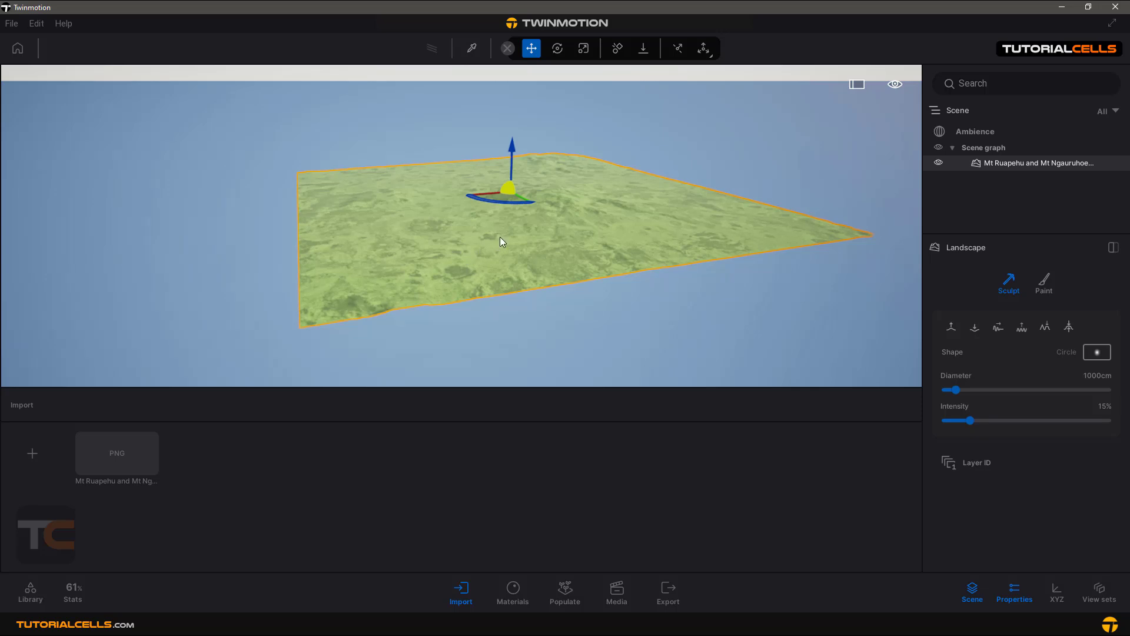
right_click_drag(499, 237, 503, 274)
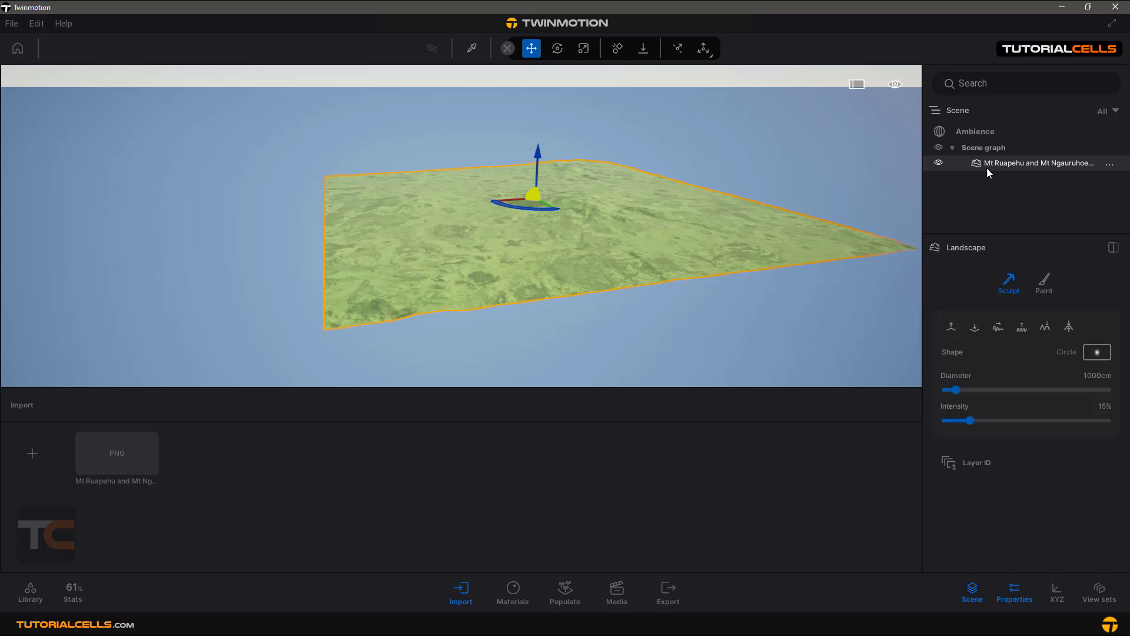
Delete the Mt Ruapehu and Mt Ngauruhoe landscape from the scene and remove its import entry
key("Delete")
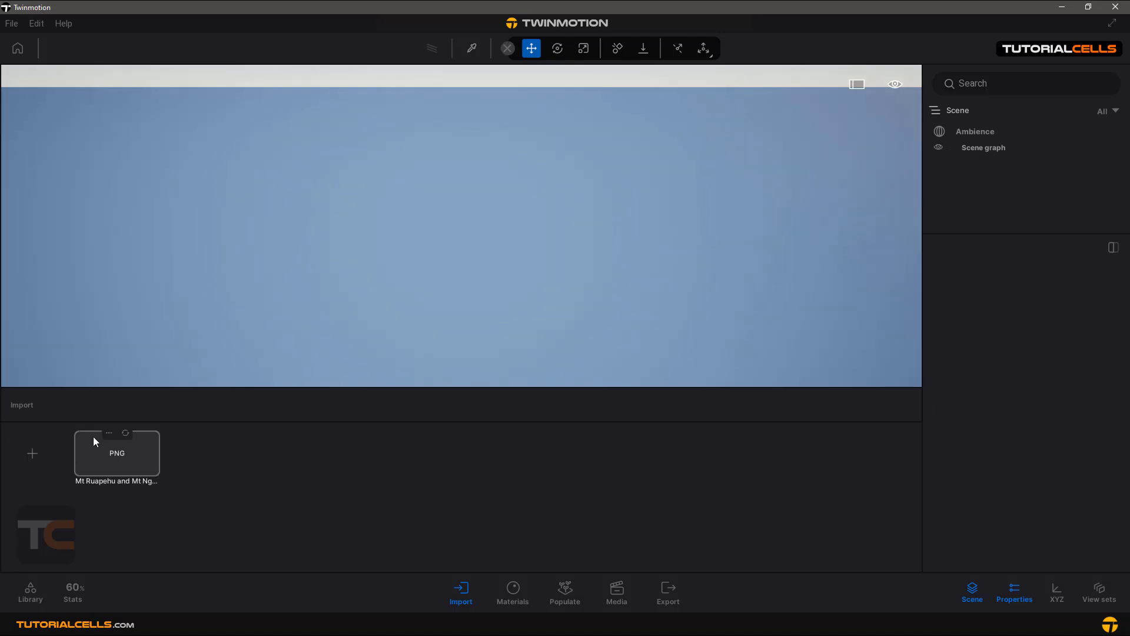
left_click(109, 434)
left_click(112, 400)
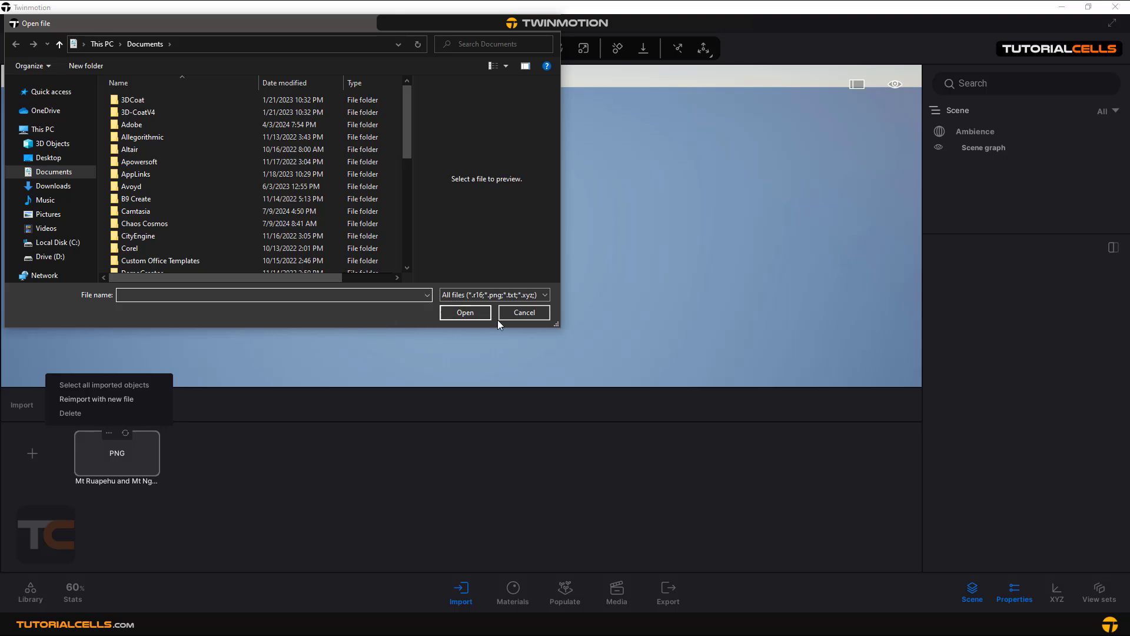
left_click(506, 314)
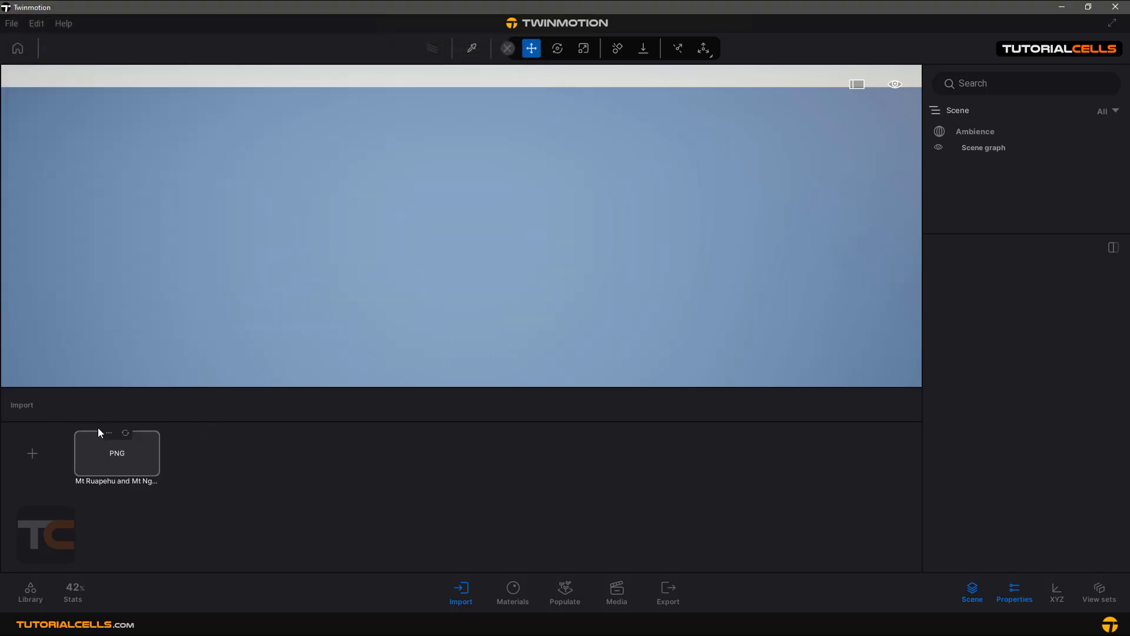
left_click(108, 432)
left_click(104, 411)
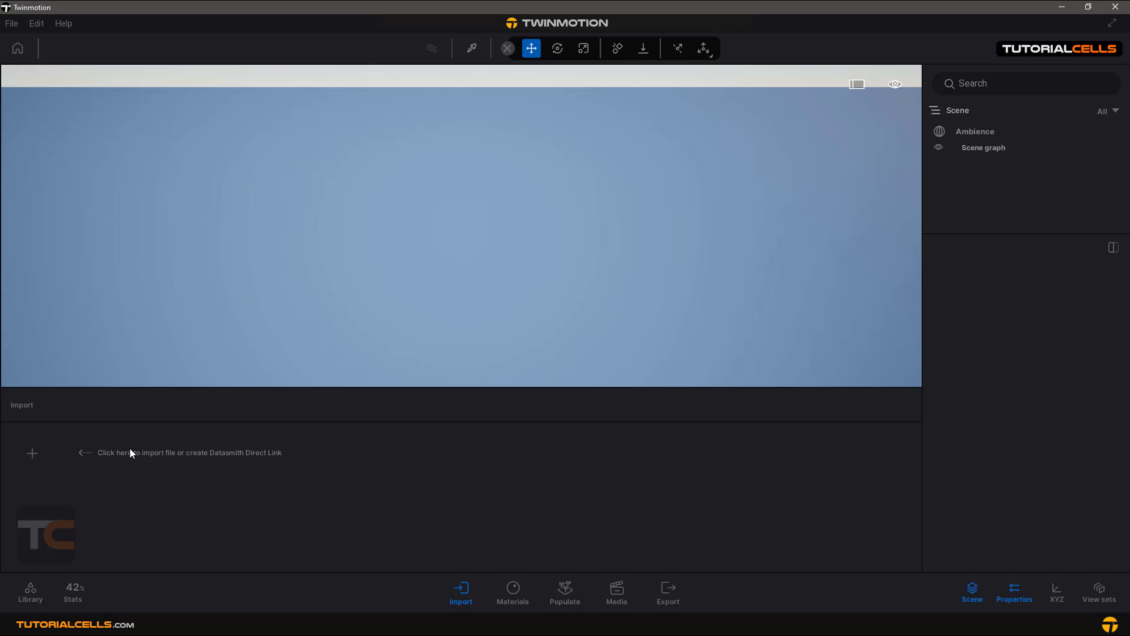
Import Ridges_01_DISP as a landscape with a largest dimension of 1000 m, an amplitude of 50 m and smoothing off
left_click(31, 452)
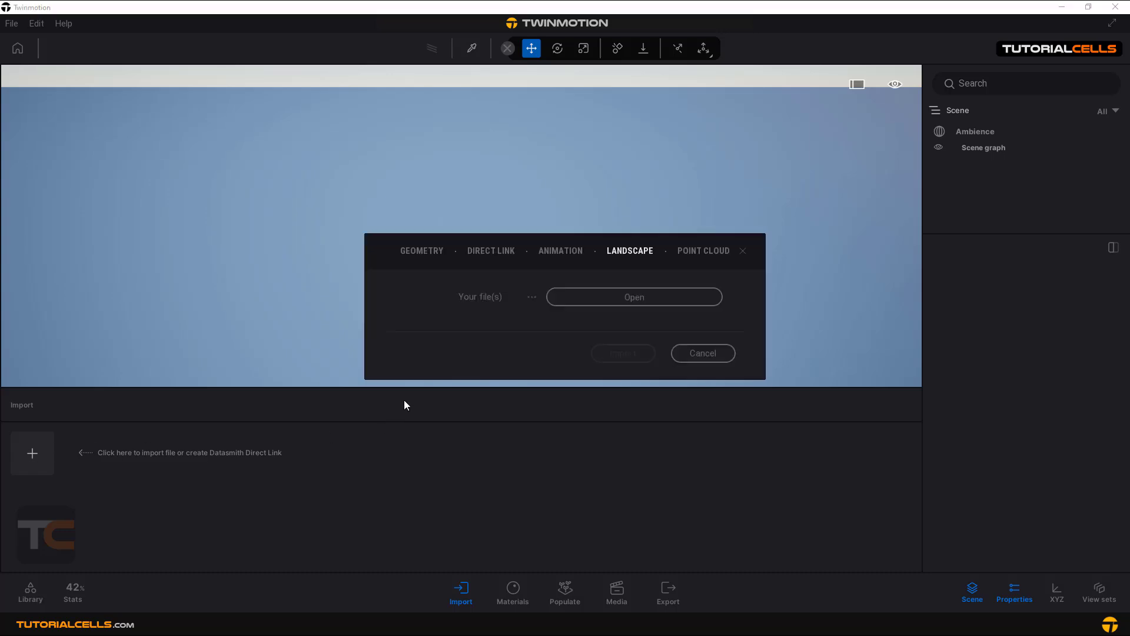
left_click(598, 303)
left_click(653, 330)
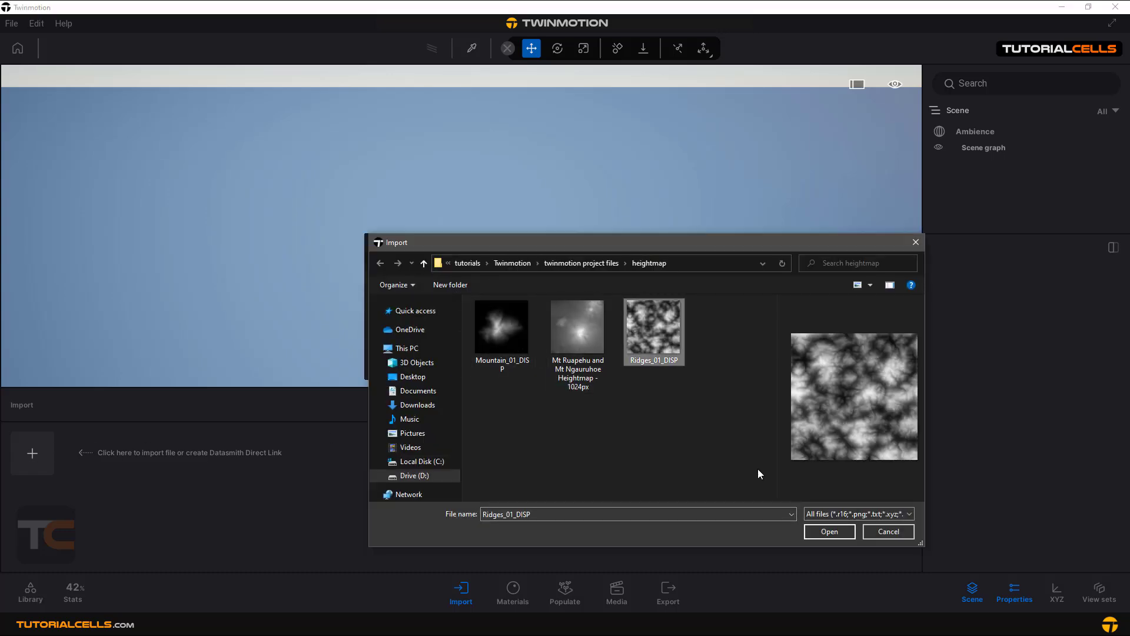
left_click(815, 532)
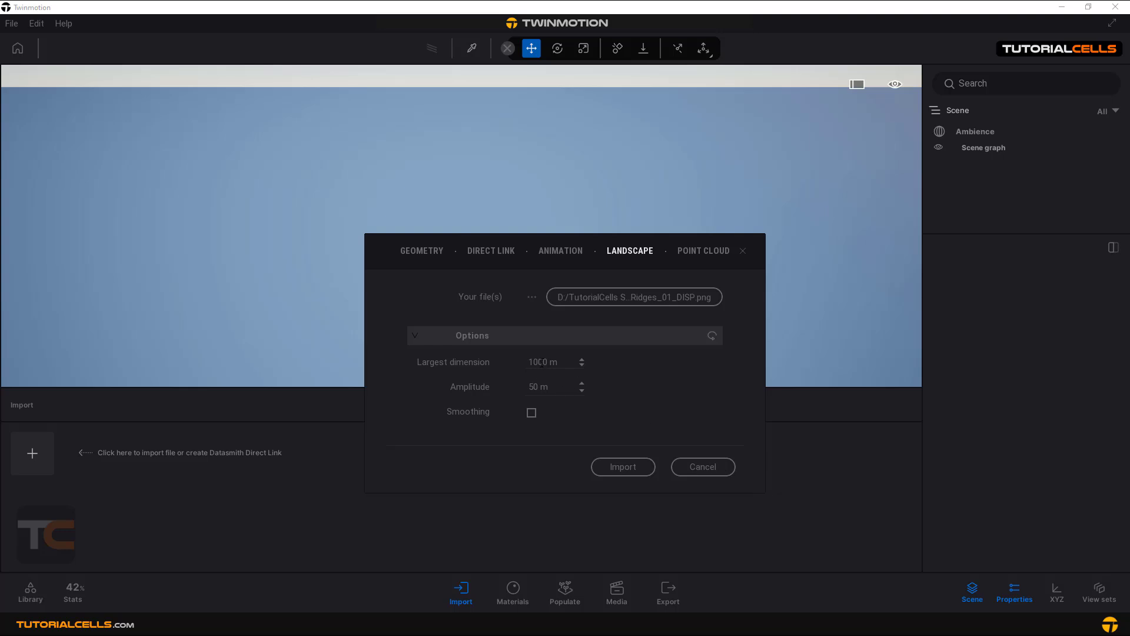
left_click(613, 467)
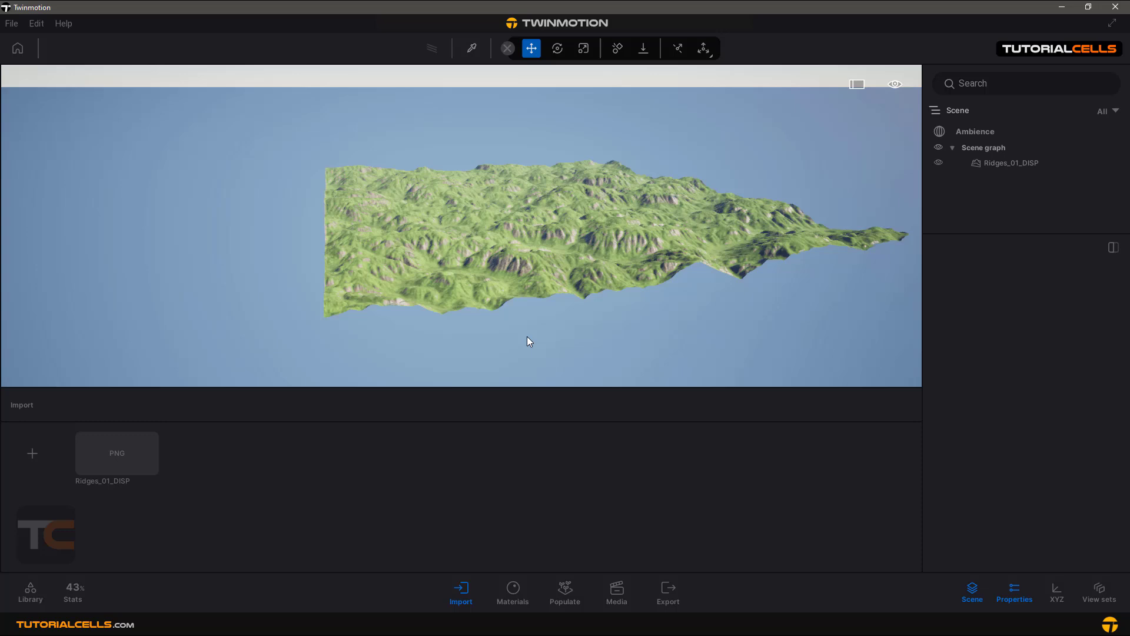
mouse_move(561, 248)
right_mouse_down()
mouse_move(577, 256)
mouse_move(560, 248)
right_mouse_up()
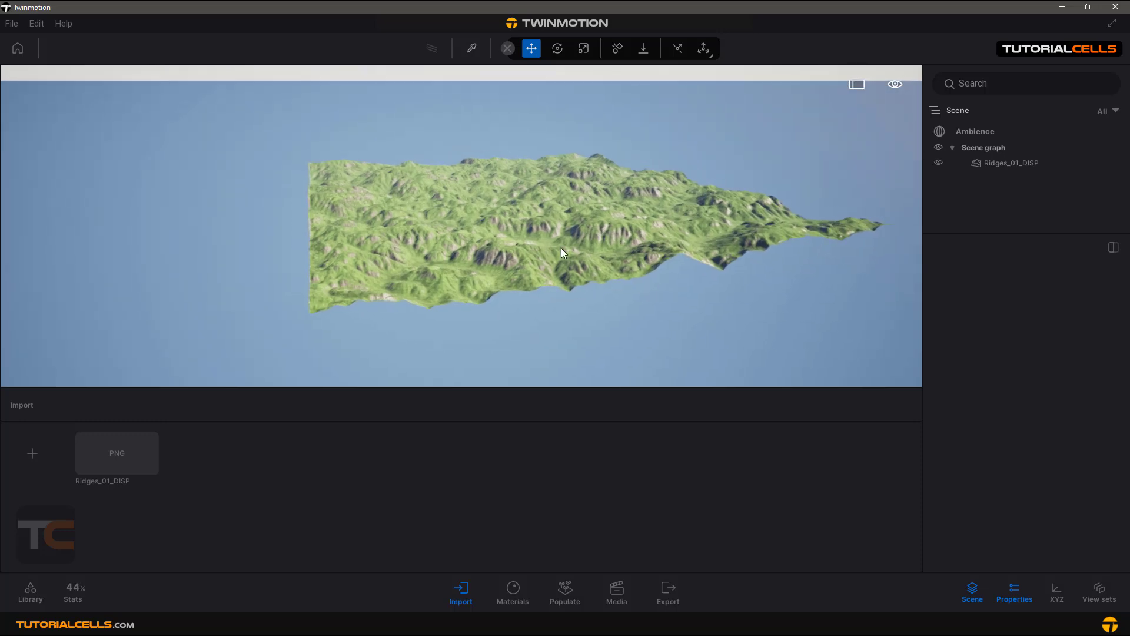
Set the navigation speed to Fly speed 6 and fly down to ground level in a grassy valley of the landscape
left_click(895, 85)
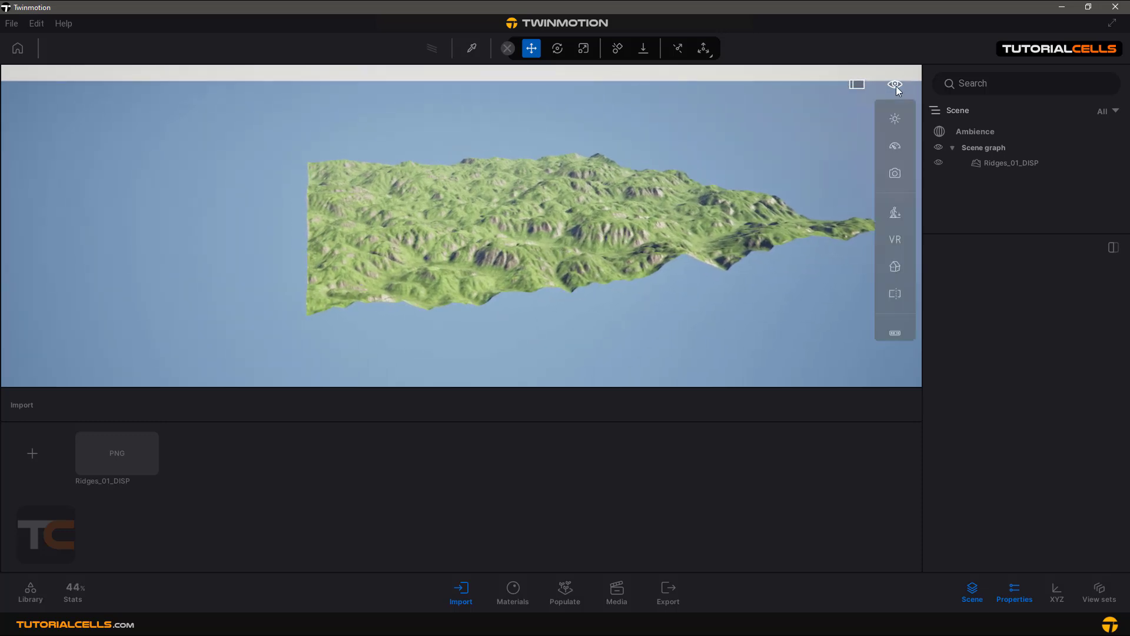
left_click(895, 146)
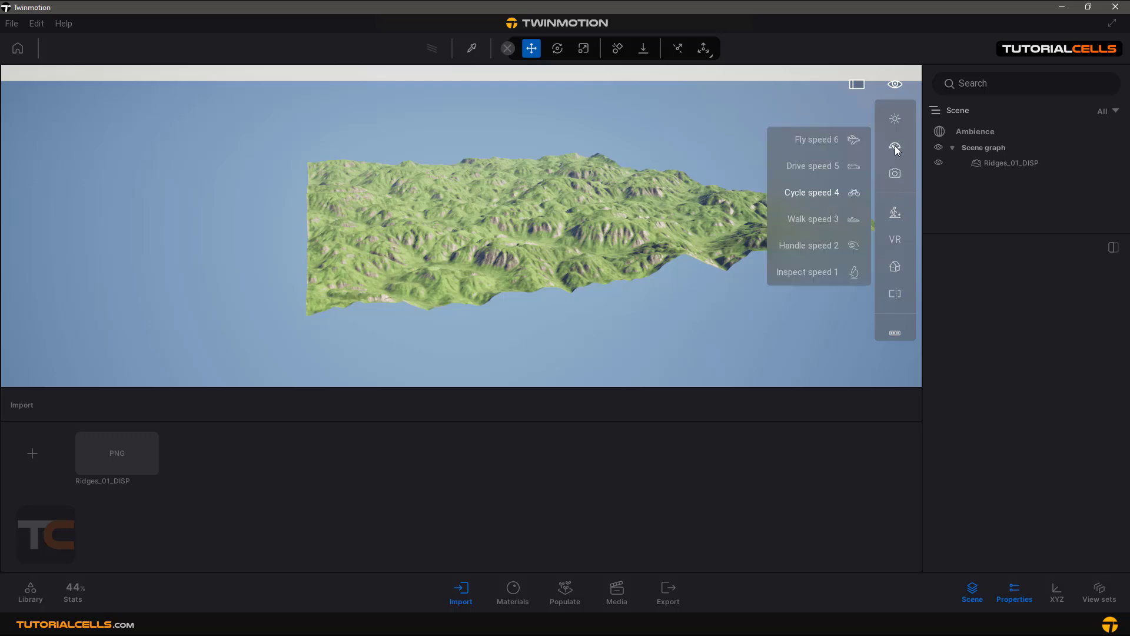
left_click(825, 144)
mouse_move(577, 222)
right_mouse_down()
mouse_move(562, 223)
mouse_move(575, 234)
right_mouse_up()
key("w")
key("w")
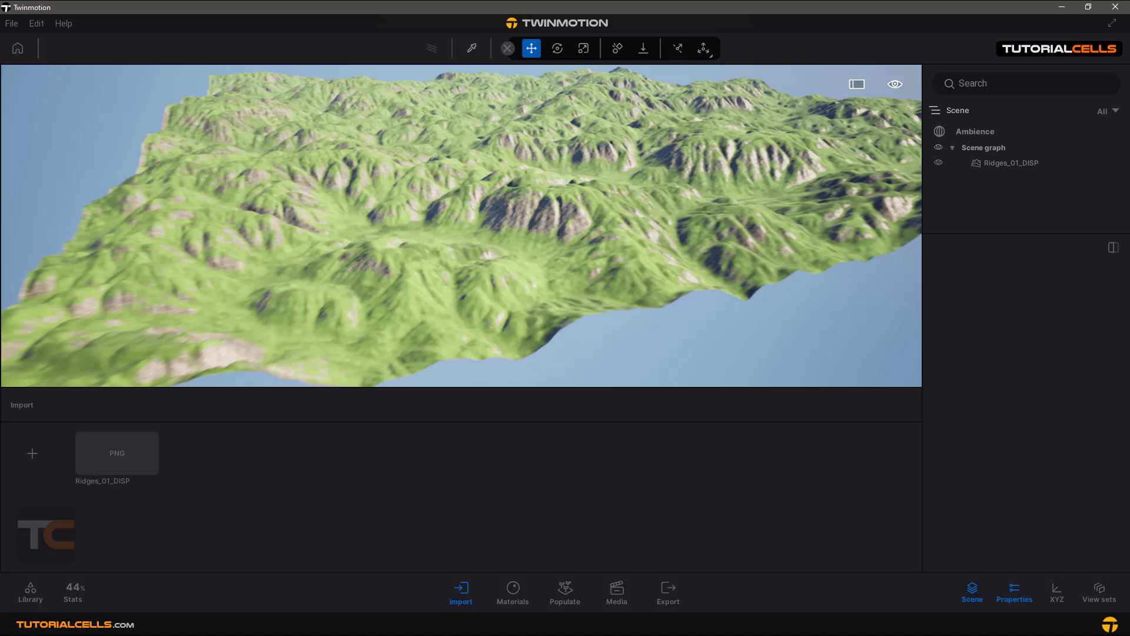
key("Up")
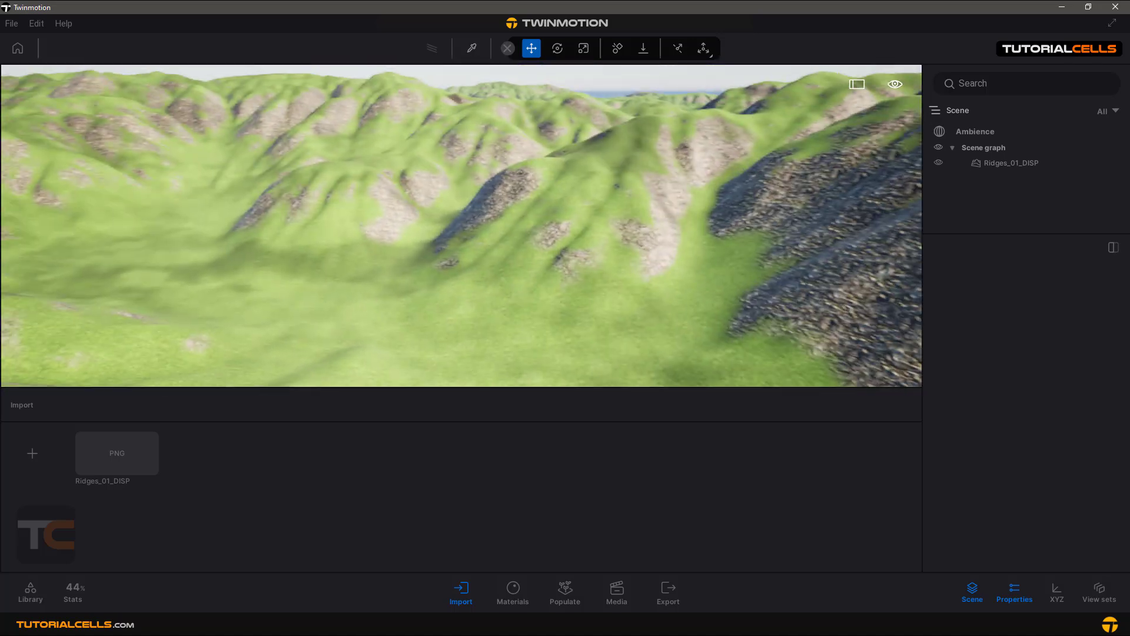
right_click_drag(624, 217, 439, 210)
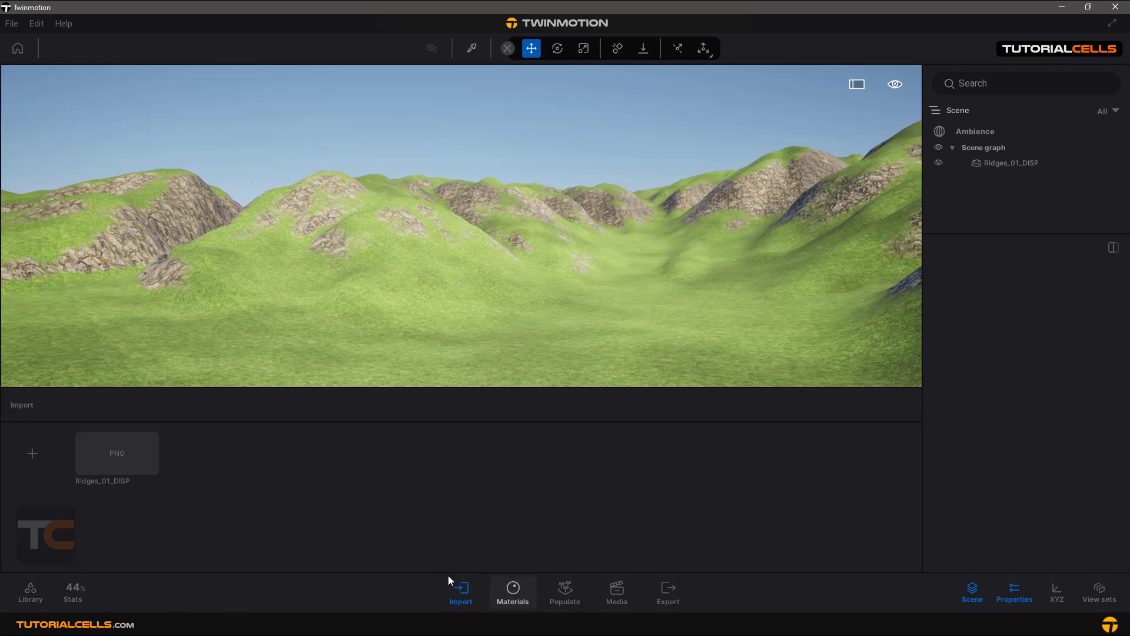
Place an Amur cork tree from the library's vegetation trees on the grassy valley floor
left_click(32, 589)
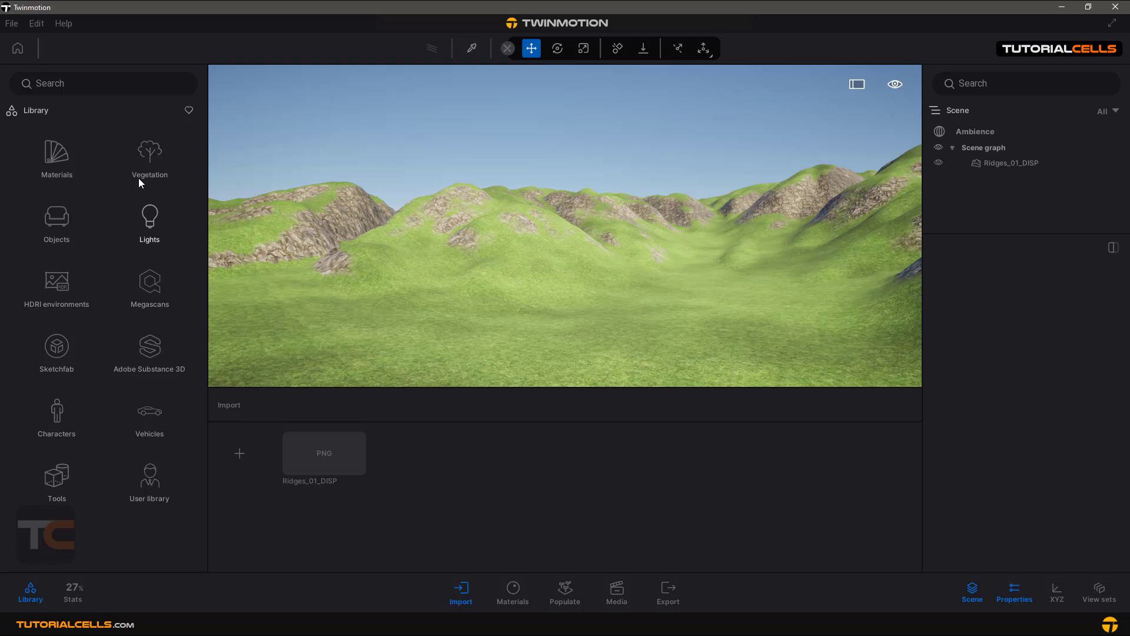
left_click(146, 167)
left_click(147, 164)
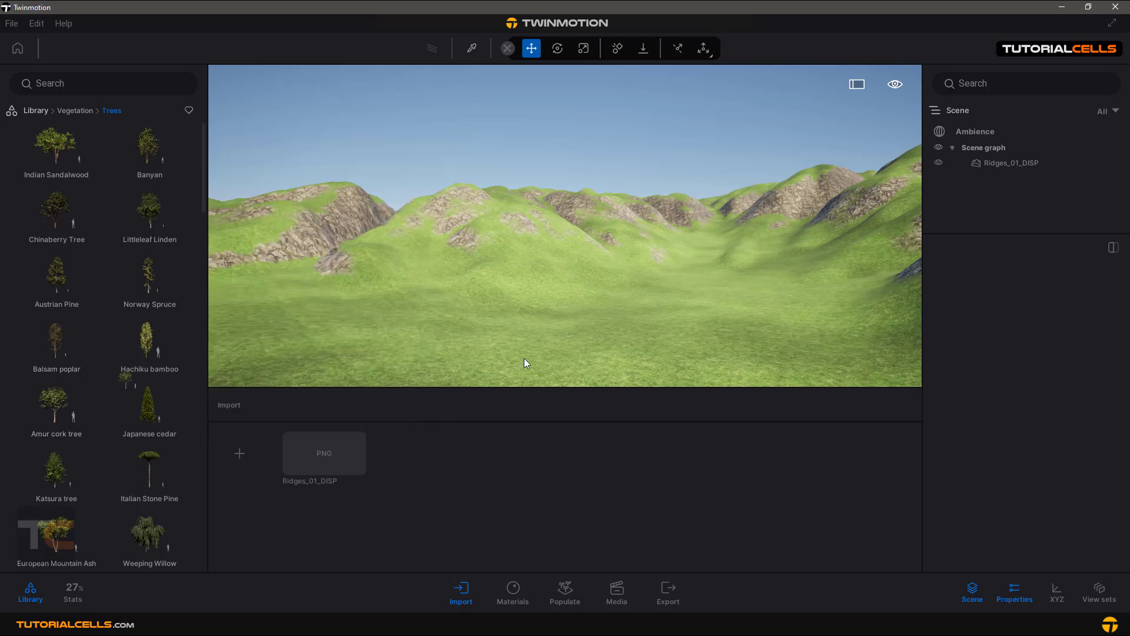
left_click_drag(557, 345, 574, 321)
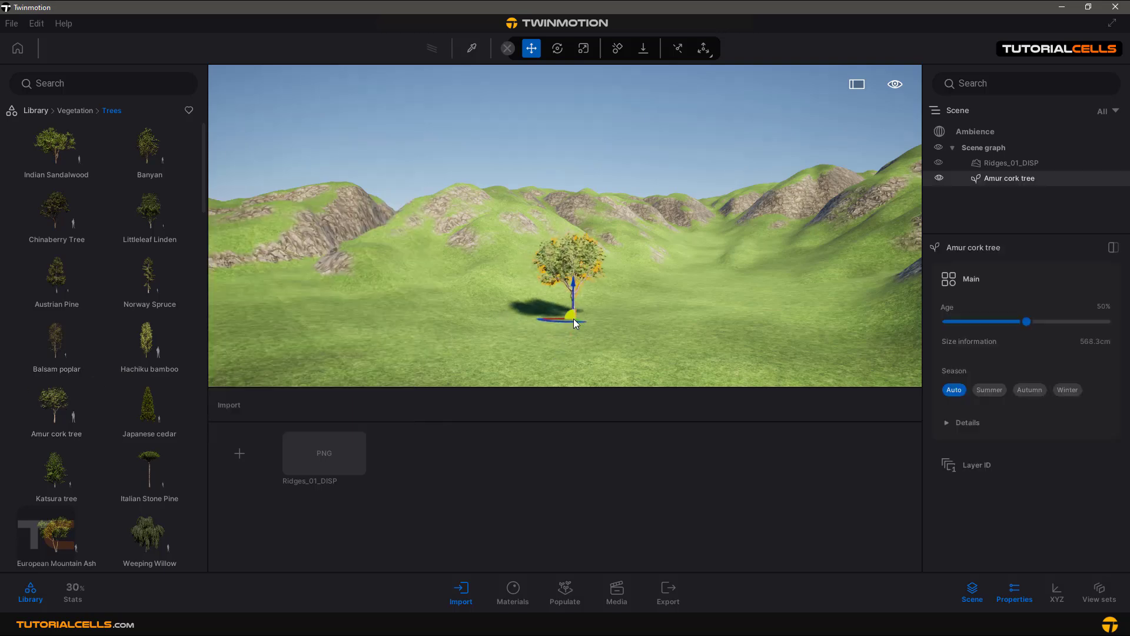
right_click_drag(593, 321, 773, 139)
key("f")
key("s")
key("f")
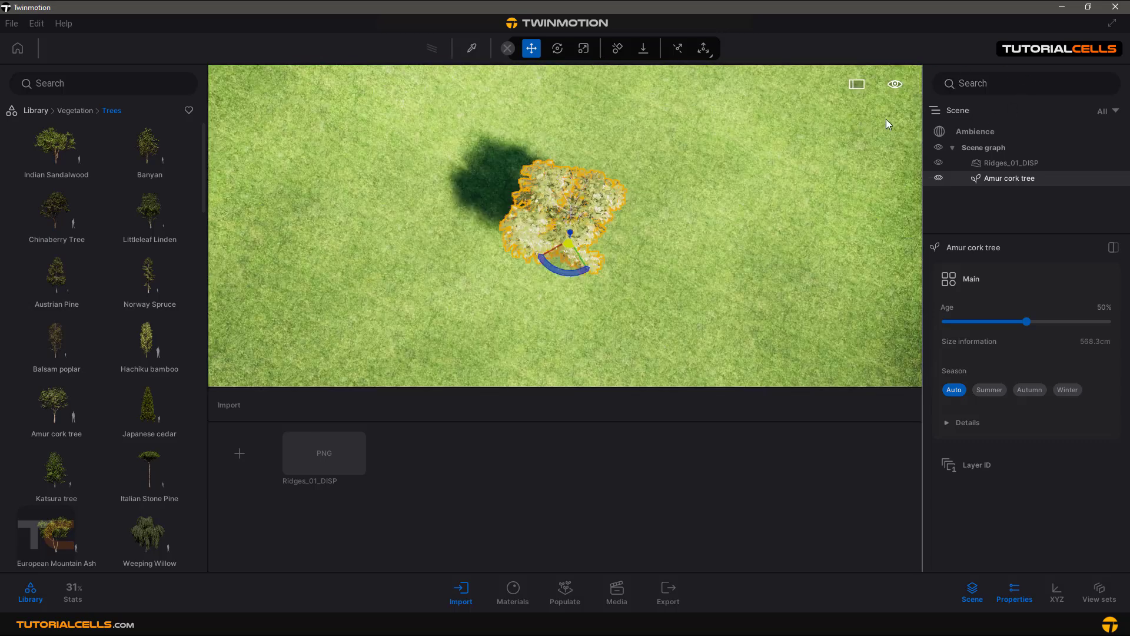
Focus the view on the Amur cork tree and set the navigation speed to Cycle speed 4
right_click_drag(622, 271, 506, 135)
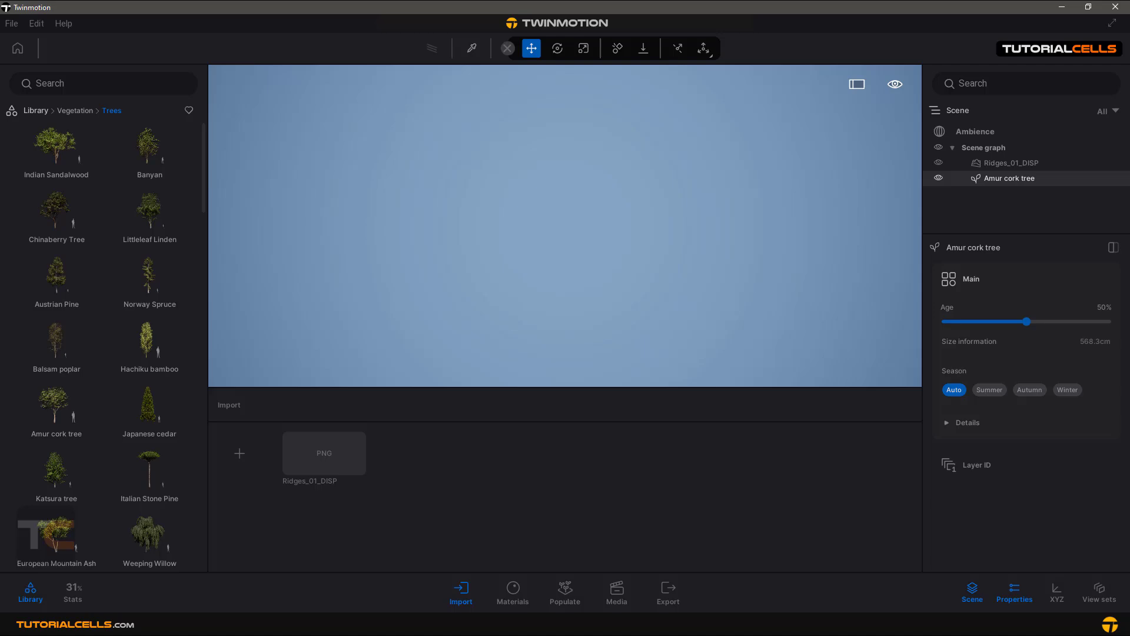
double_click(980, 178)
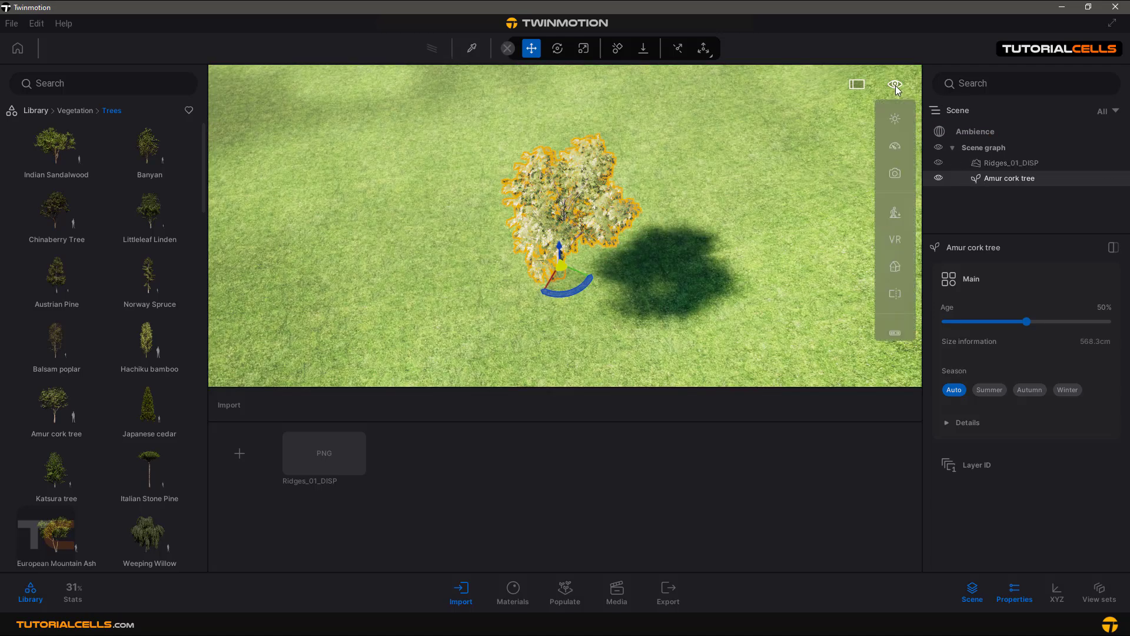
mouse_move(895, 86)
mouse_move(896, 146)
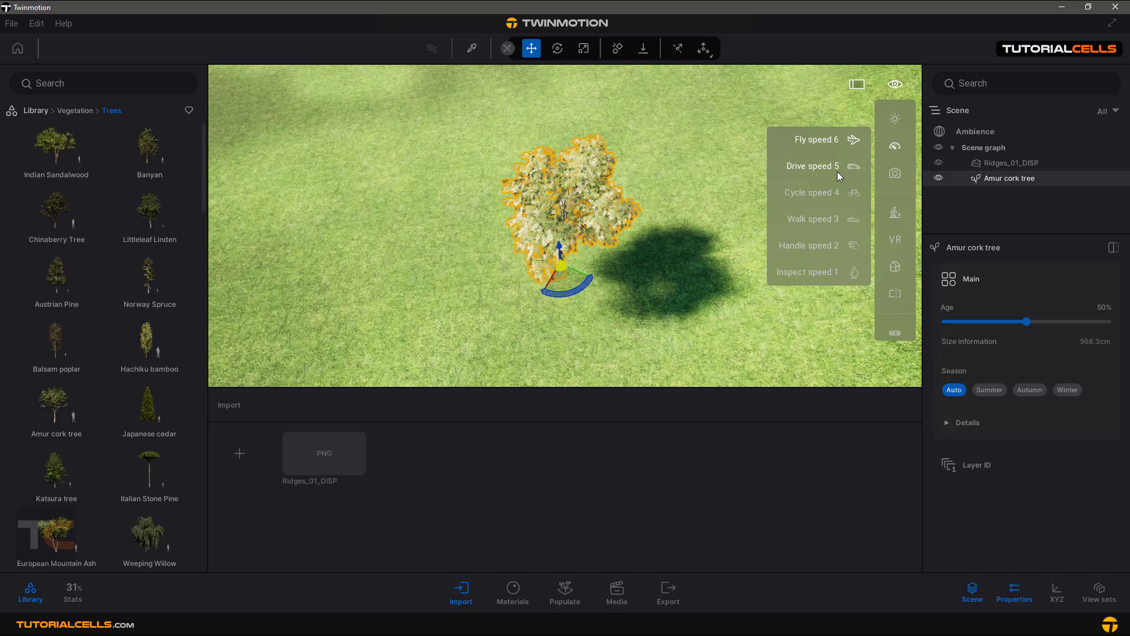
left_click(813, 198)
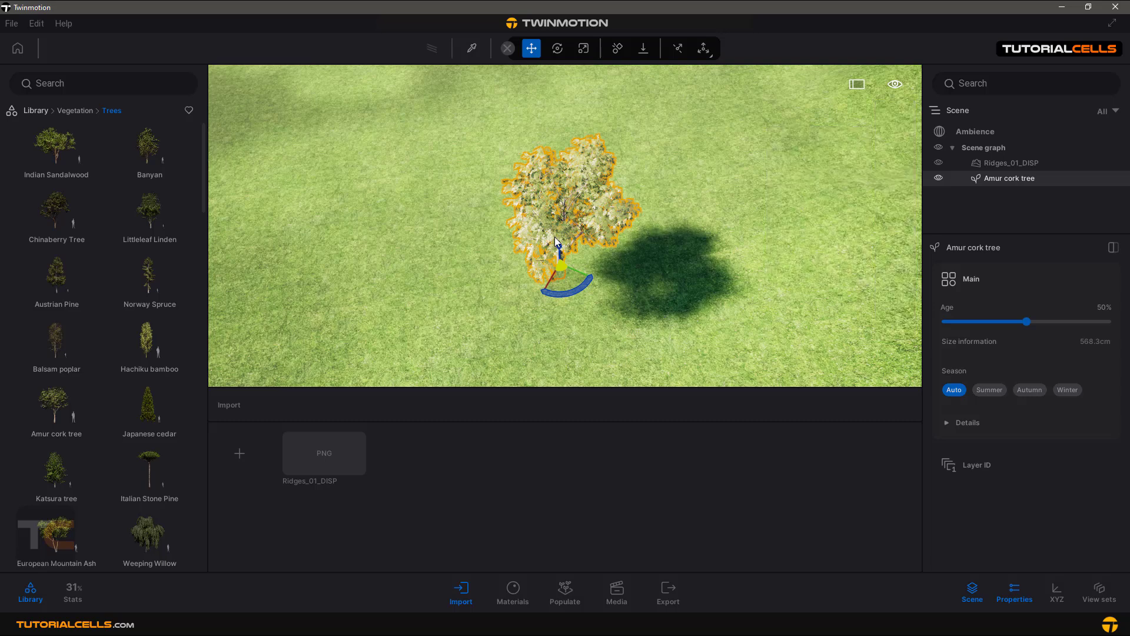
Bring the camera near ground level beside the tree, facing the hills, and select the Ridges_01_DISP landscape
mouse_move(553, 238)
right_mouse_down()
mouse_move(492, 280)
mouse_move(498, 294)
mouse_move(475, 307)
mouse_move(518, 311)
mouse_move(527, 238)
mouse_move(542, 236)
right_mouse_up()
key("Down")
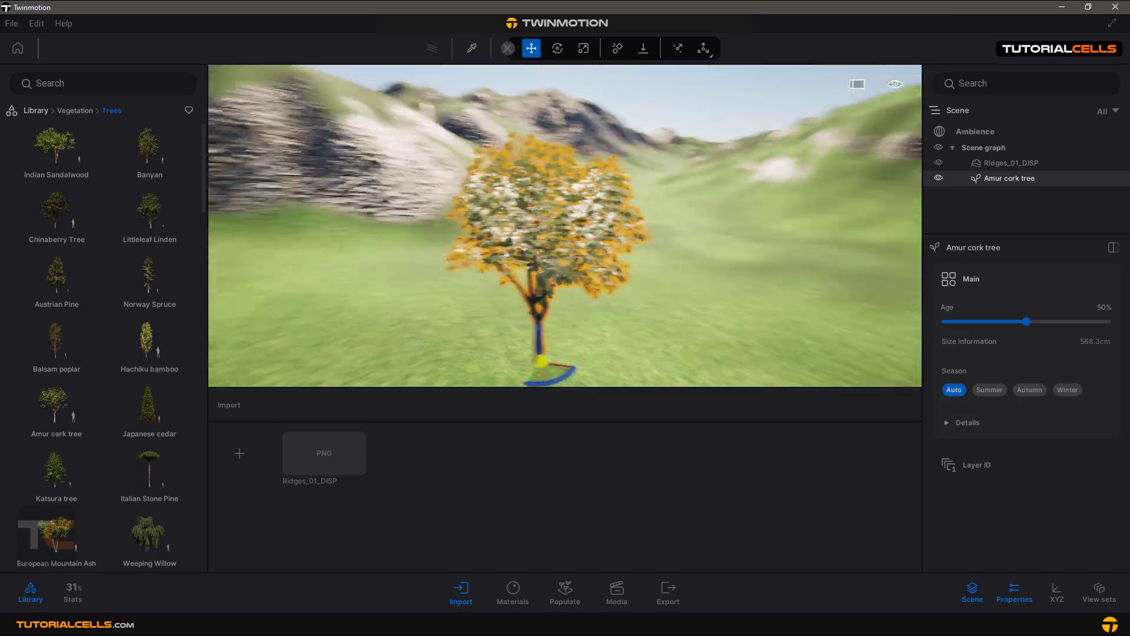
right_click_drag(603, 261, 840, 232)
left_click(841, 234)
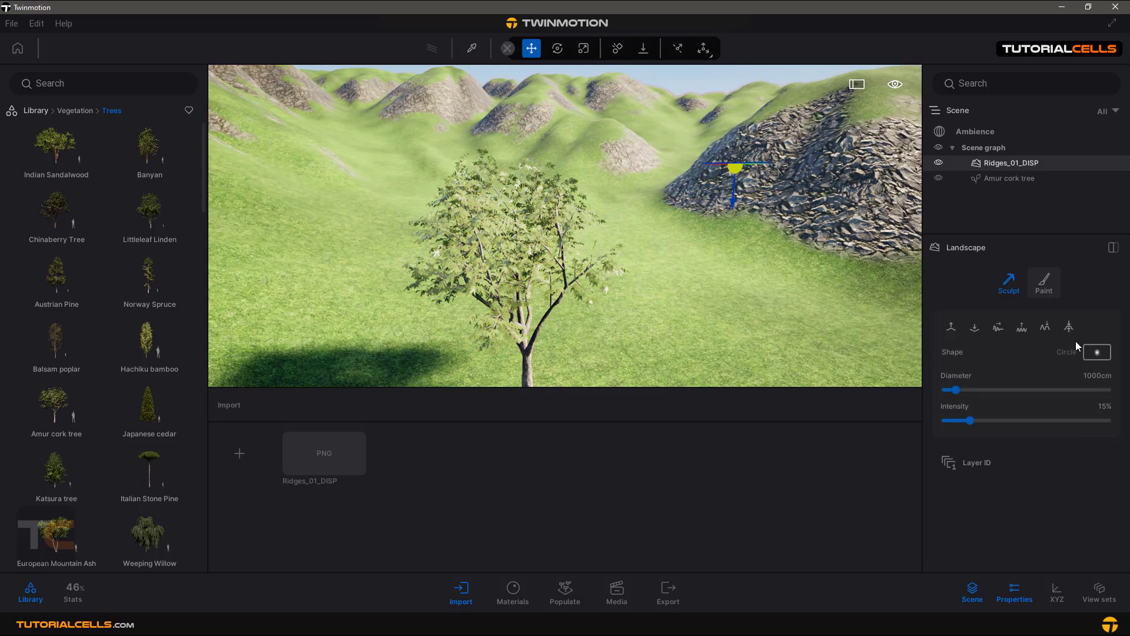